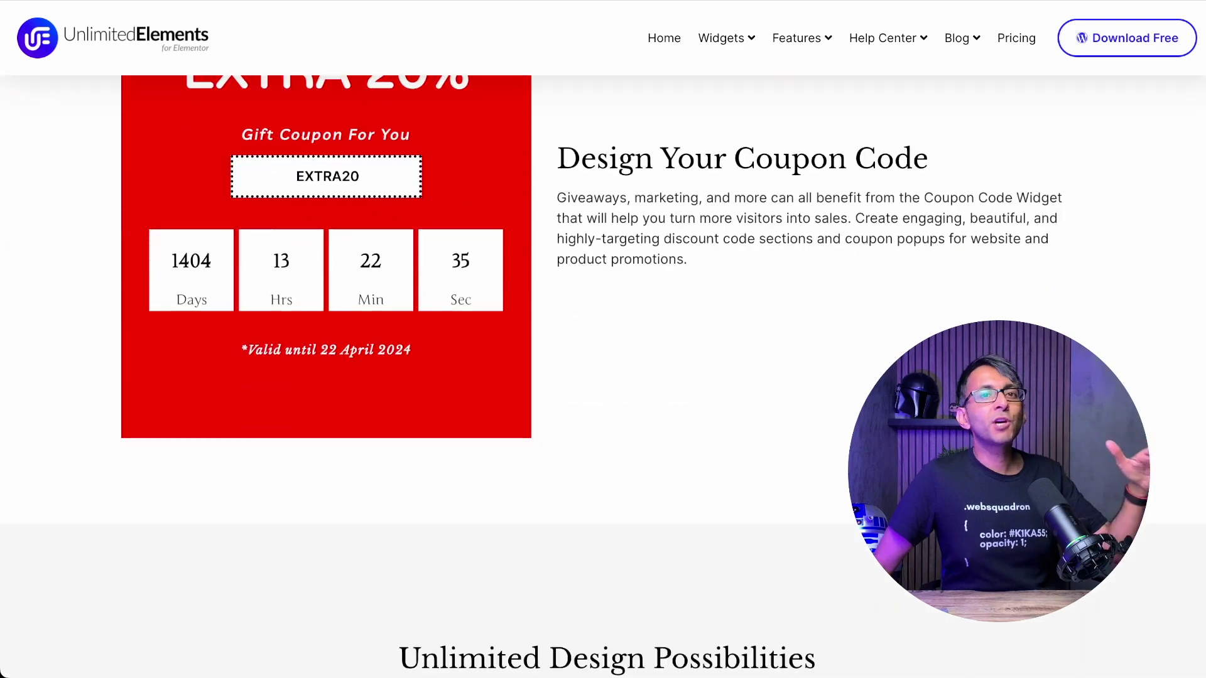
# - Scroll through the coupon demo examples and copy the black Half price coupon to see Copied!
pyautogui.scroll(-20, 603, 377)
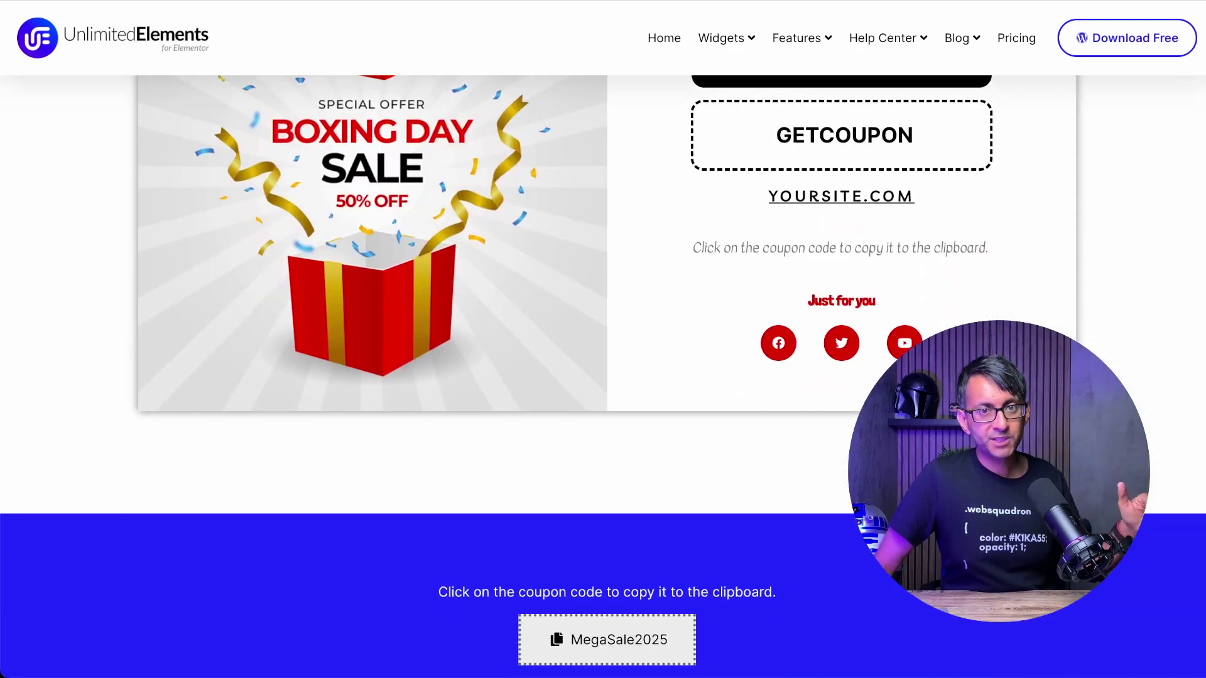
pyautogui.scroll(-8, 603, 377)
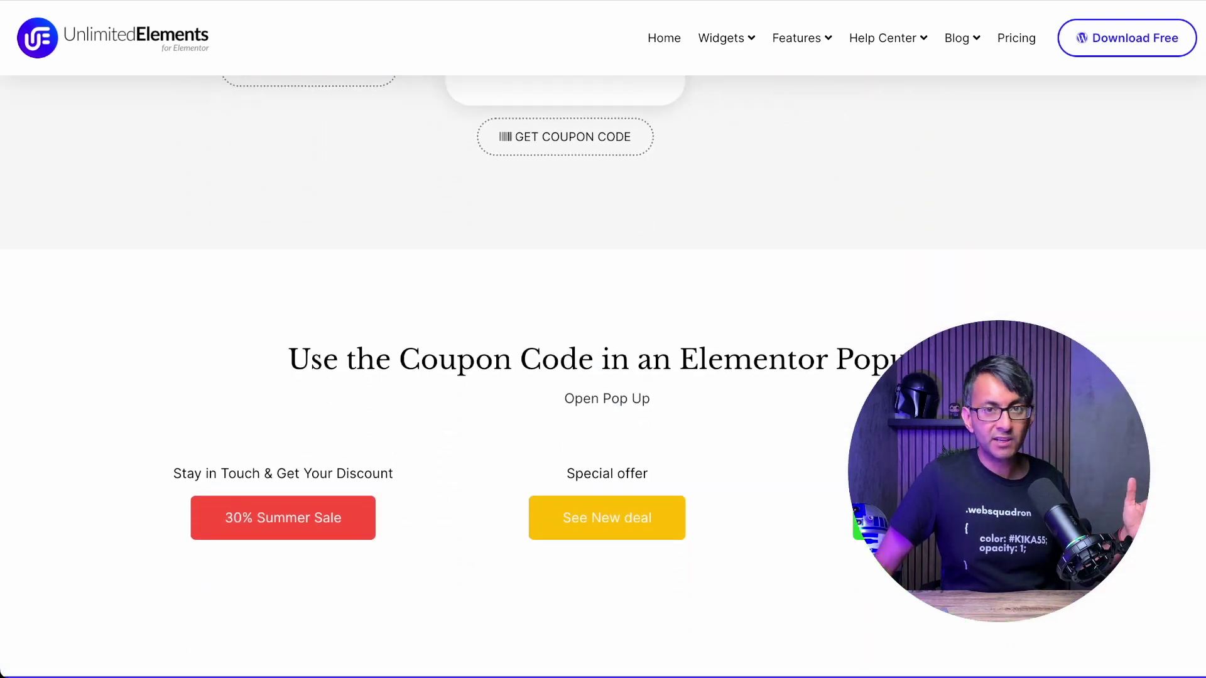
pyautogui.scroll(-8, 603, 376)
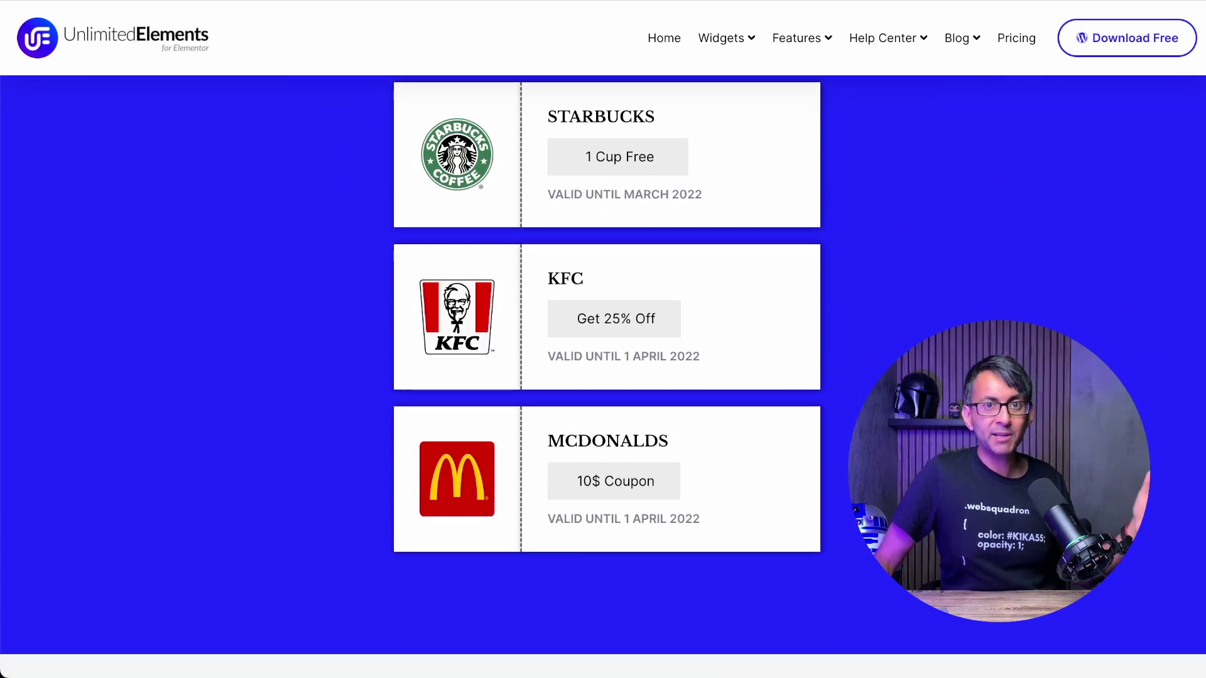
pyautogui.scroll(-8, 603, 377)
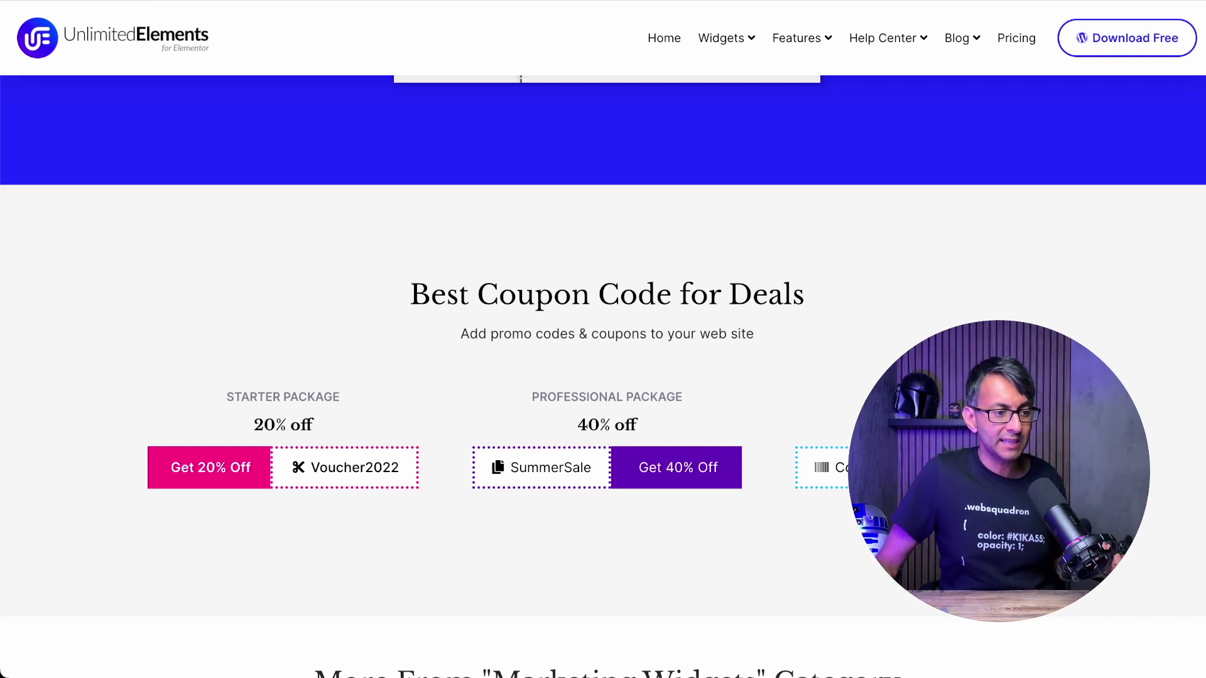
pyautogui.scroll(15, 603, 377)
pyautogui.scroll(2, 270, 297)
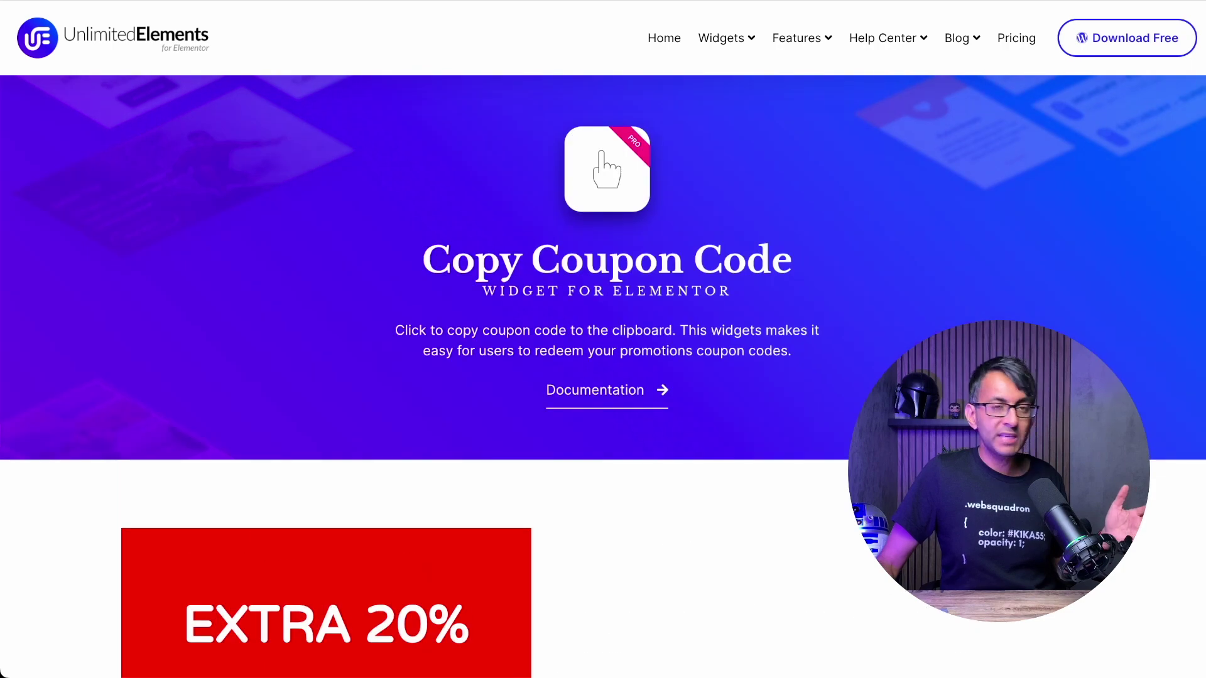
pyautogui.scroll(-10, 270, 297)
pyautogui.scroll(3, 270, 297)
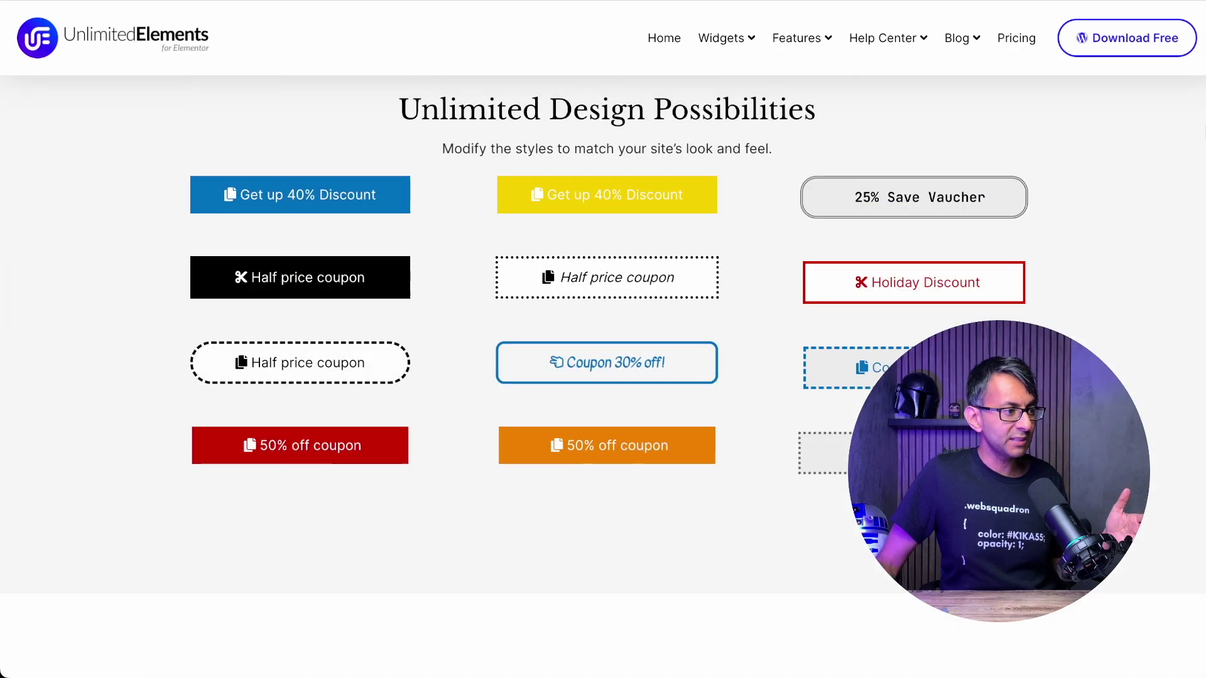
pyautogui.click(271, 292)
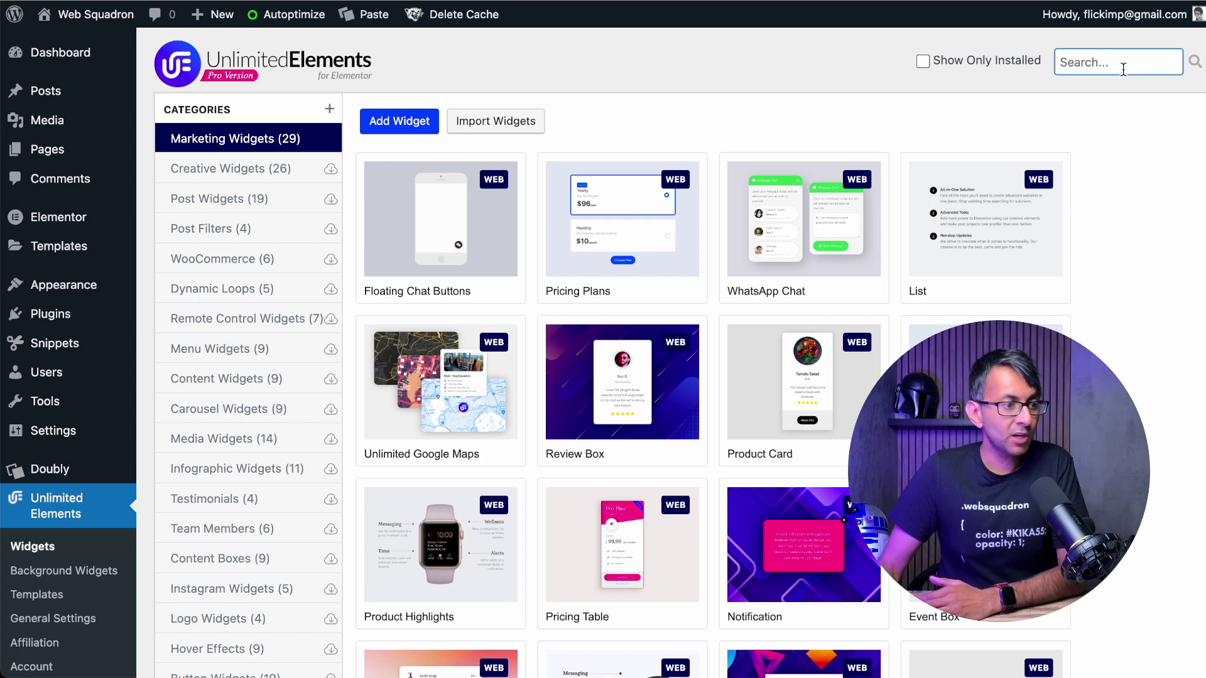
# - Search the widgets for 'coupon' and install the Copy Coupon Code widget
pyautogui.write('coupon')
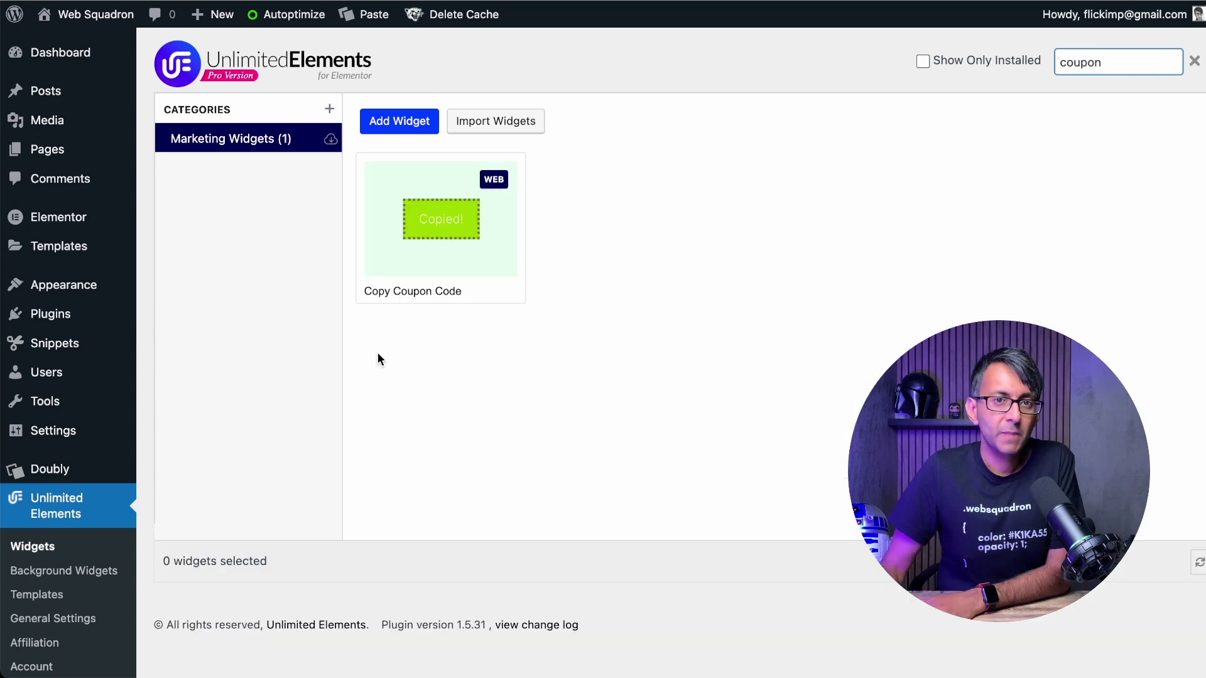
pyautogui.click(404, 247)
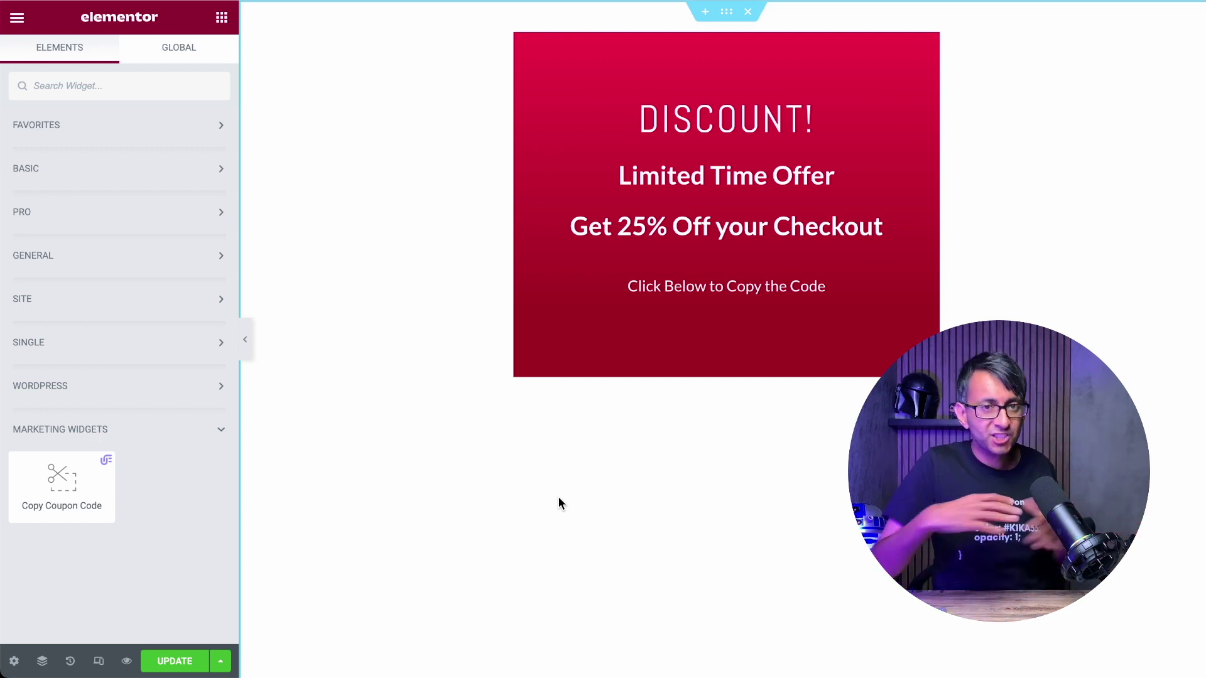
# - Drop the Copy Coupon Code widget below 'Click Below to Copy the Code' in the red box
pyautogui.moveTo(59, 497)
pyautogui.moveTo(60, 498); pyautogui.dragTo(827, 297)
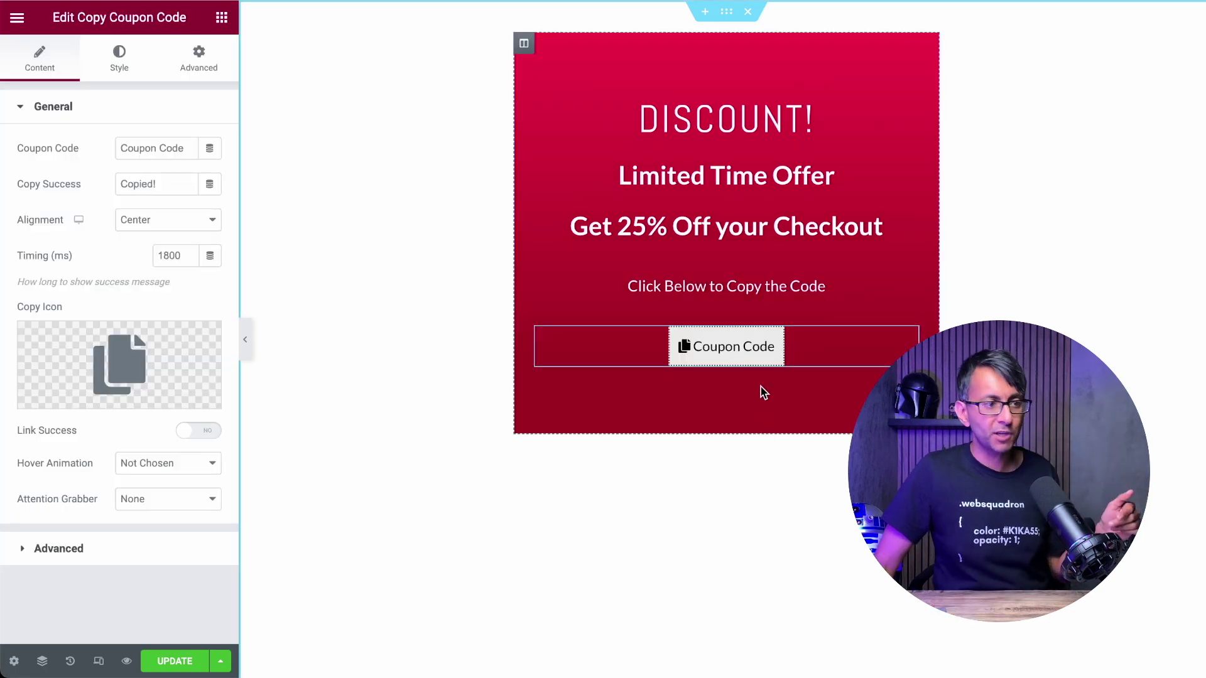
# - Replace the placeholder coupon code with WEBSQ-12345 and check the Copied! success message
pyautogui.tripleClick(157, 149)
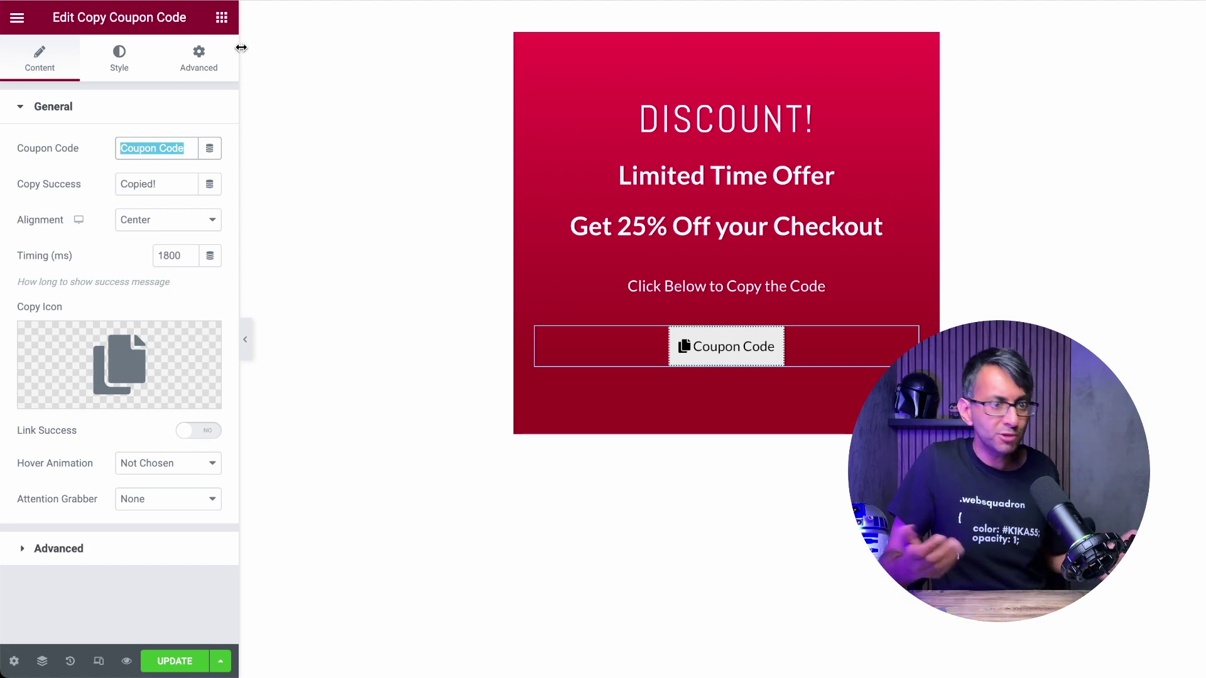
pyautogui.write('WEBSQ-12345')
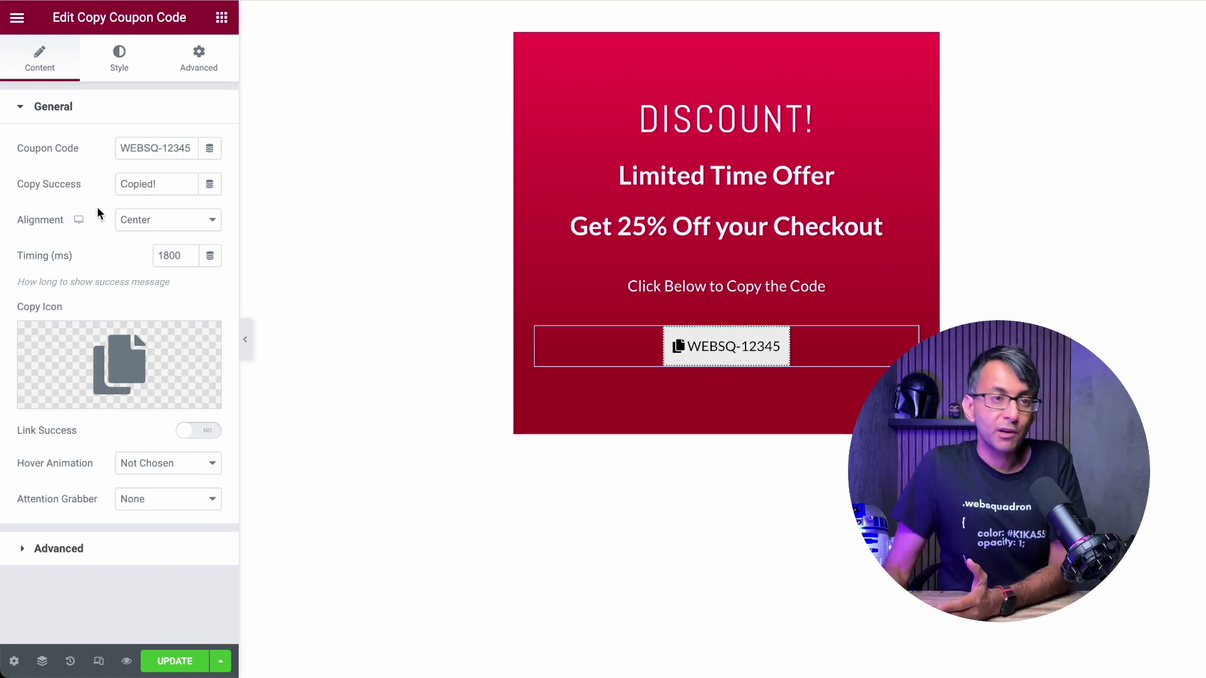
pyautogui.click(176, 186)
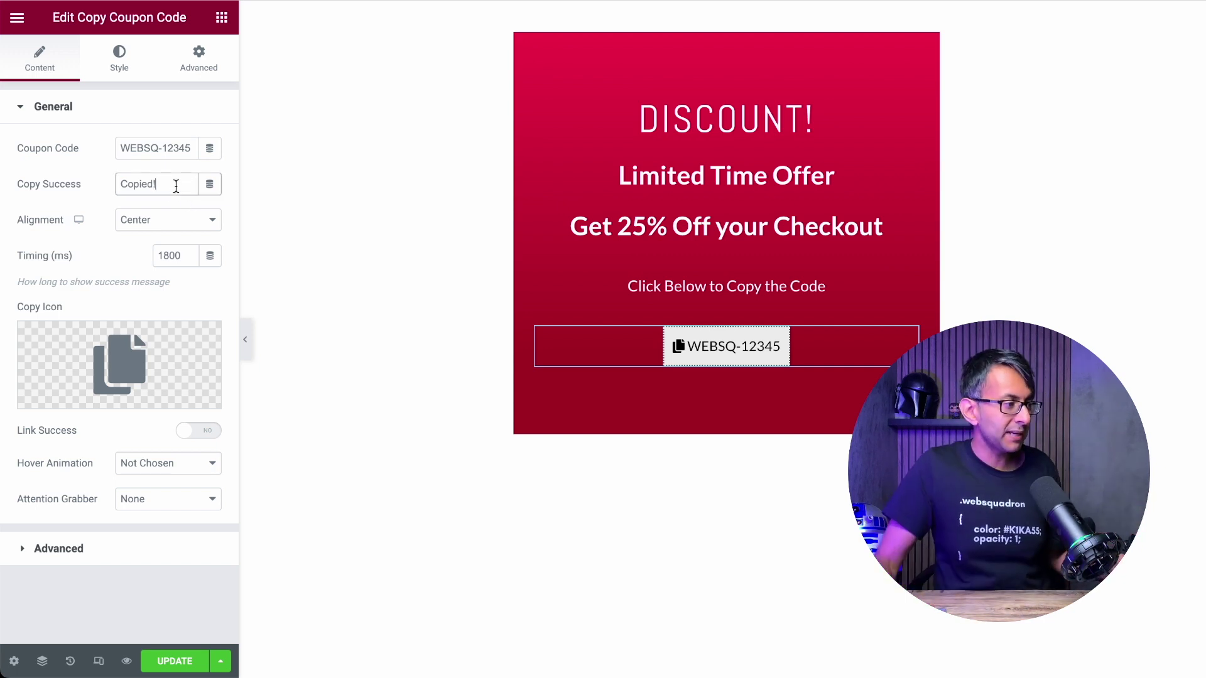
# - Try Left alignment for the coupon button, then set it back to Center
pyautogui.click(169, 221)
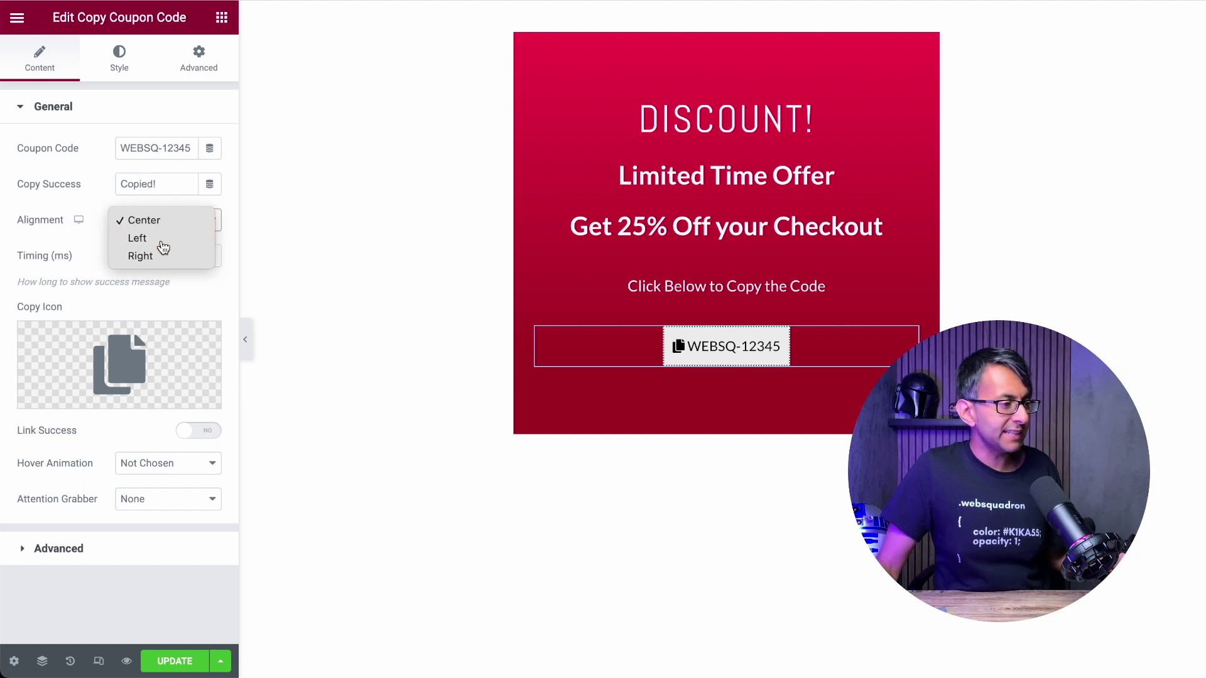
pyautogui.click(162, 242)
pyautogui.click(168, 233)
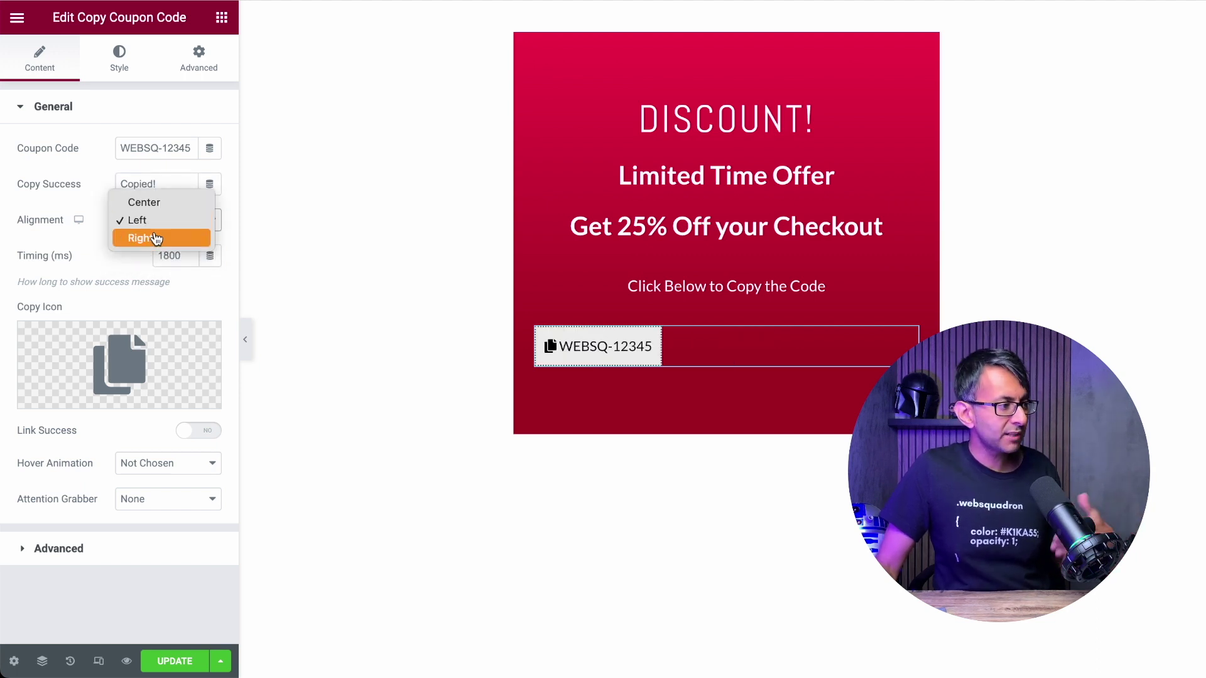
pyautogui.click(168, 203)
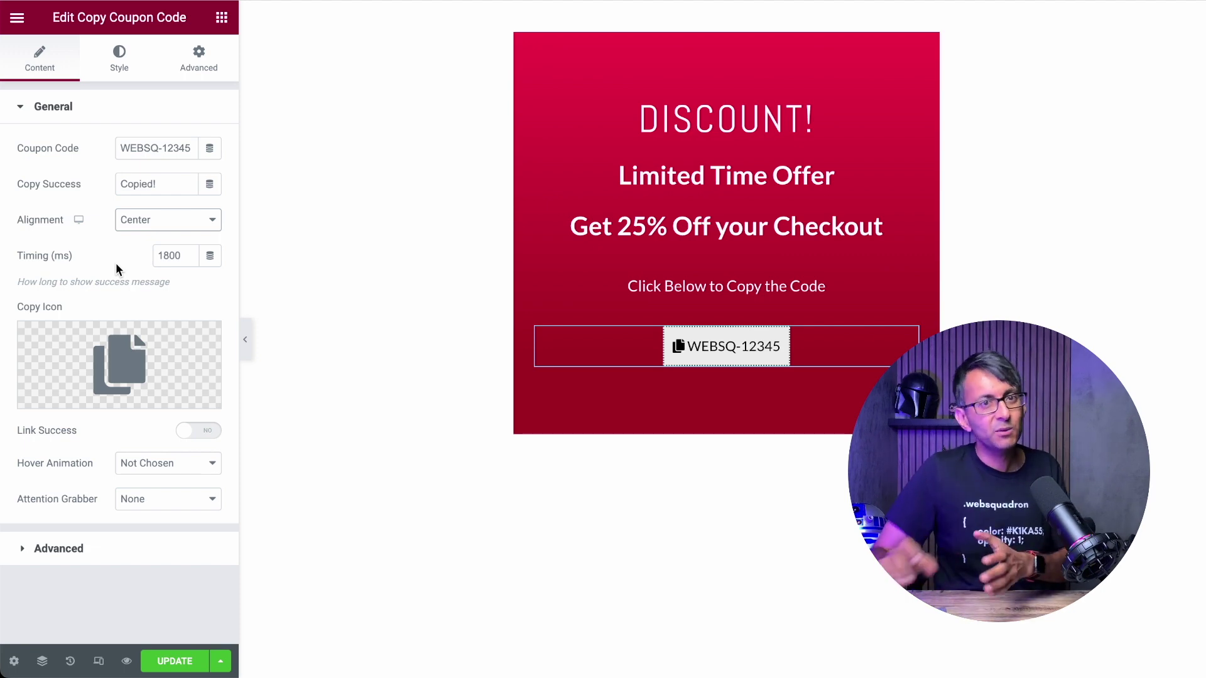
# - Replace the coupon button's copy icon with the Gift icon
pyautogui.moveTo(107, 357)
pyautogui.click(107, 356)
pyautogui.write('gift')
pyautogui.click(514, 205)
pyautogui.click(978, 647)
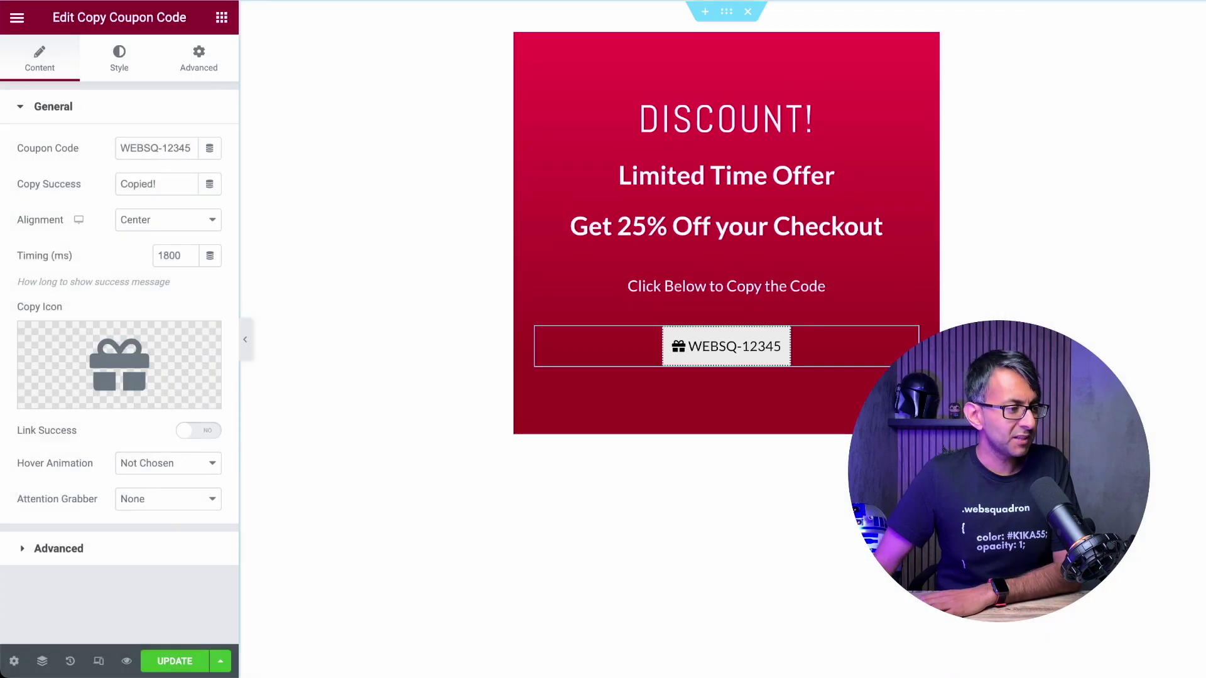
# - Enable Link Success and set the hover animation to Grow after briefly trying Pop
pyautogui.click(208, 433)
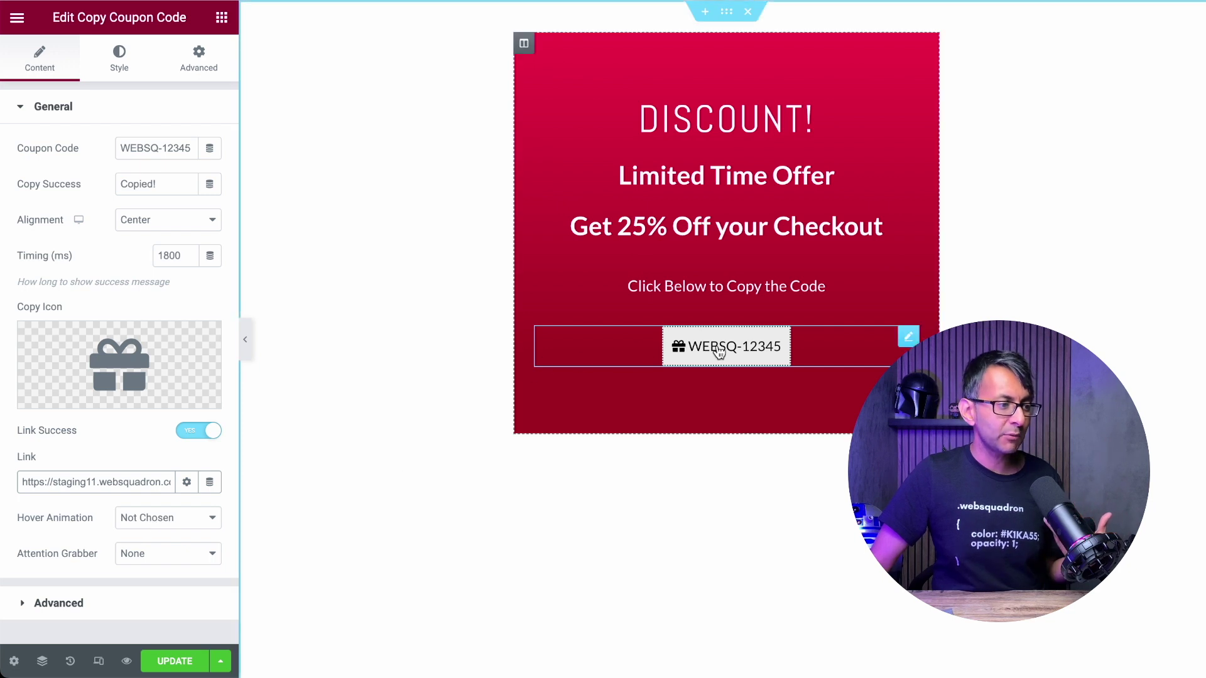
pyautogui.click(183, 522)
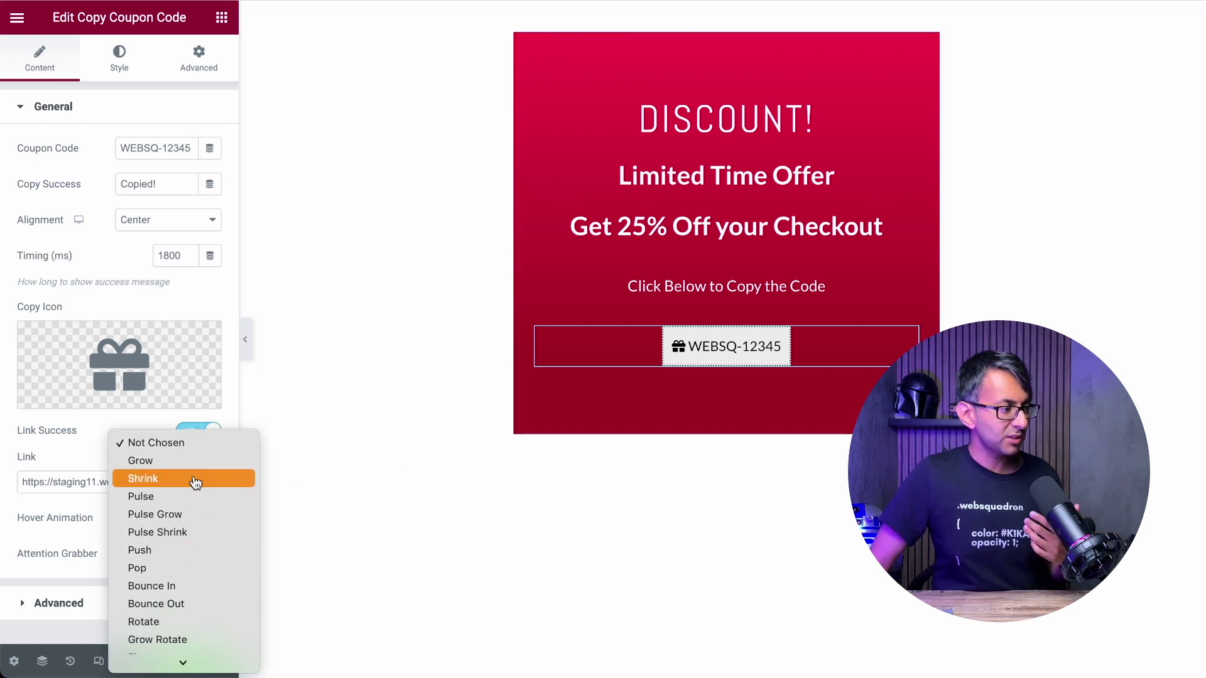
pyautogui.click(188, 465)
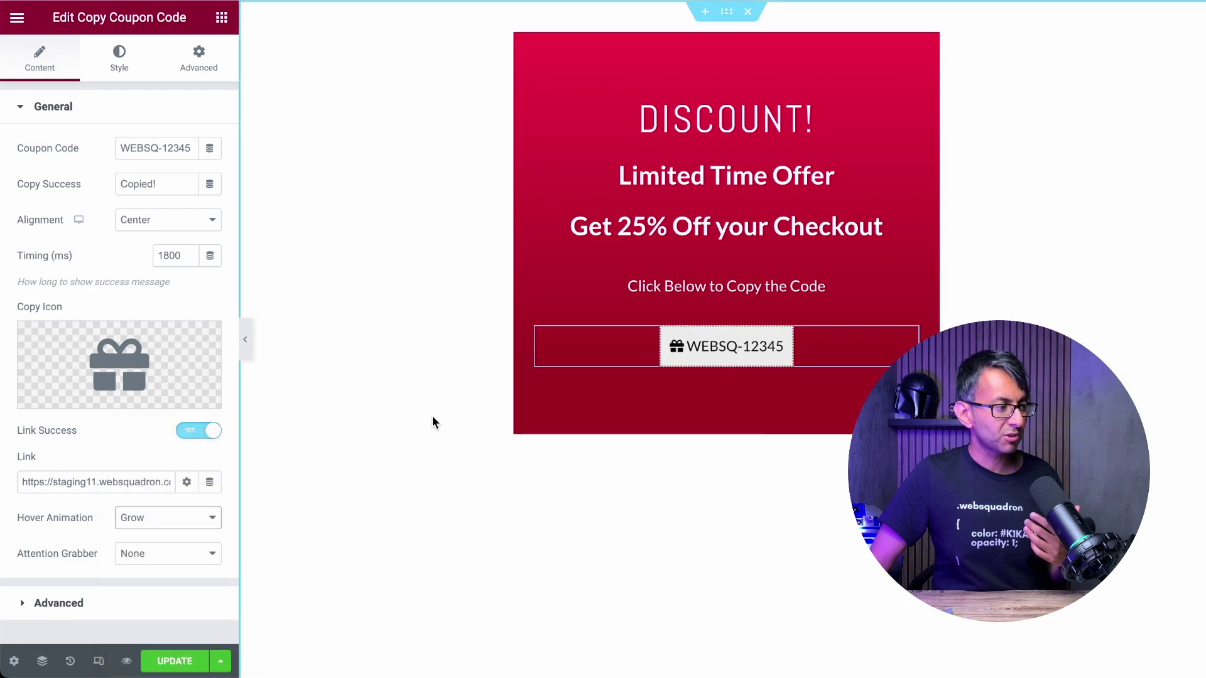
pyautogui.click(196, 521)
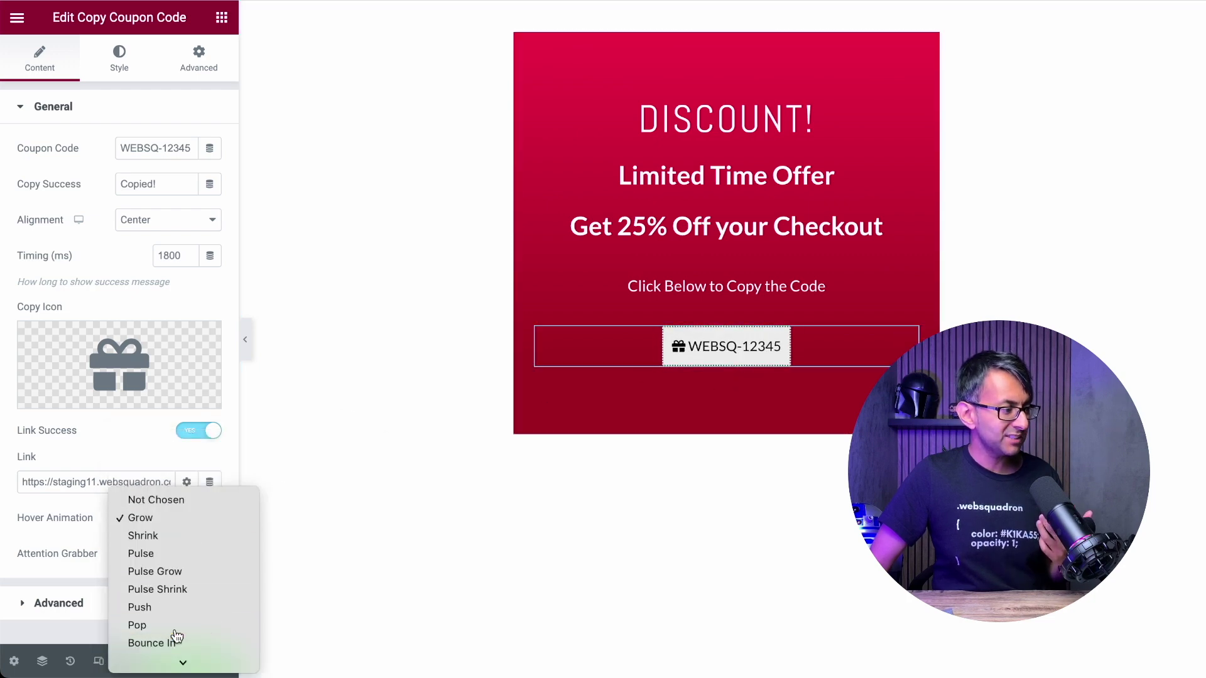
pyautogui.click(170, 627)
pyautogui.click(168, 518)
pyautogui.click(183, 419)
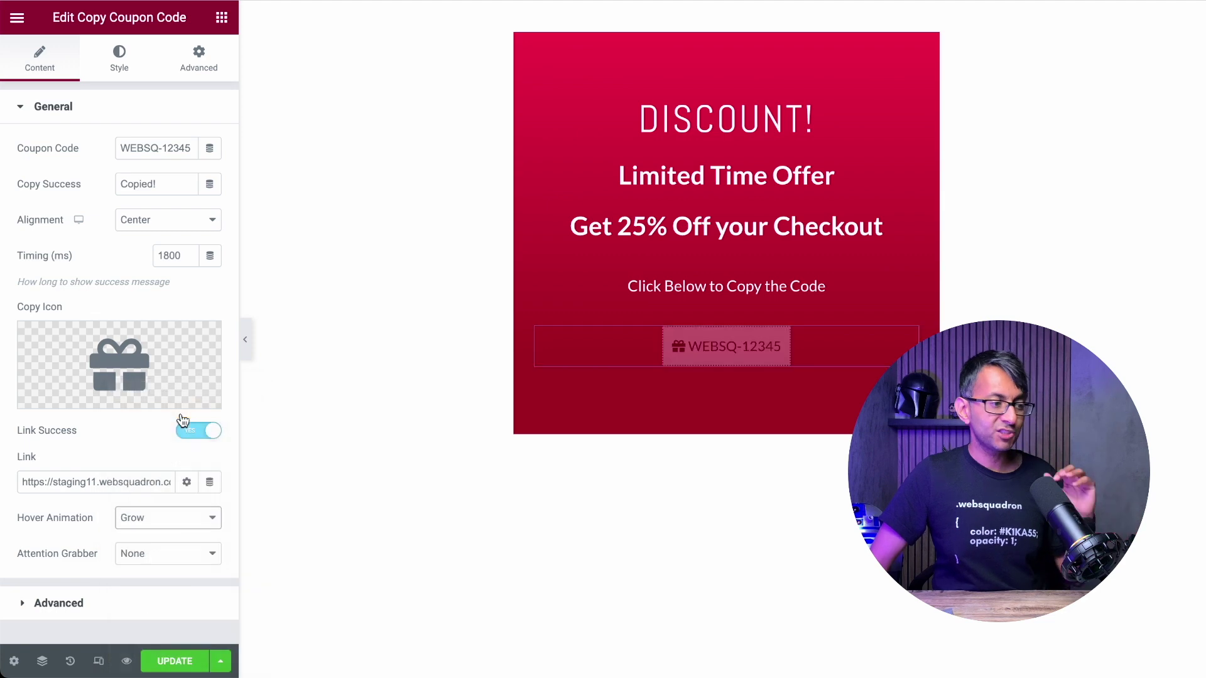
# - Preview the Spin attention grabber on the coupon button, then reset it to None
pyautogui.click(184, 561)
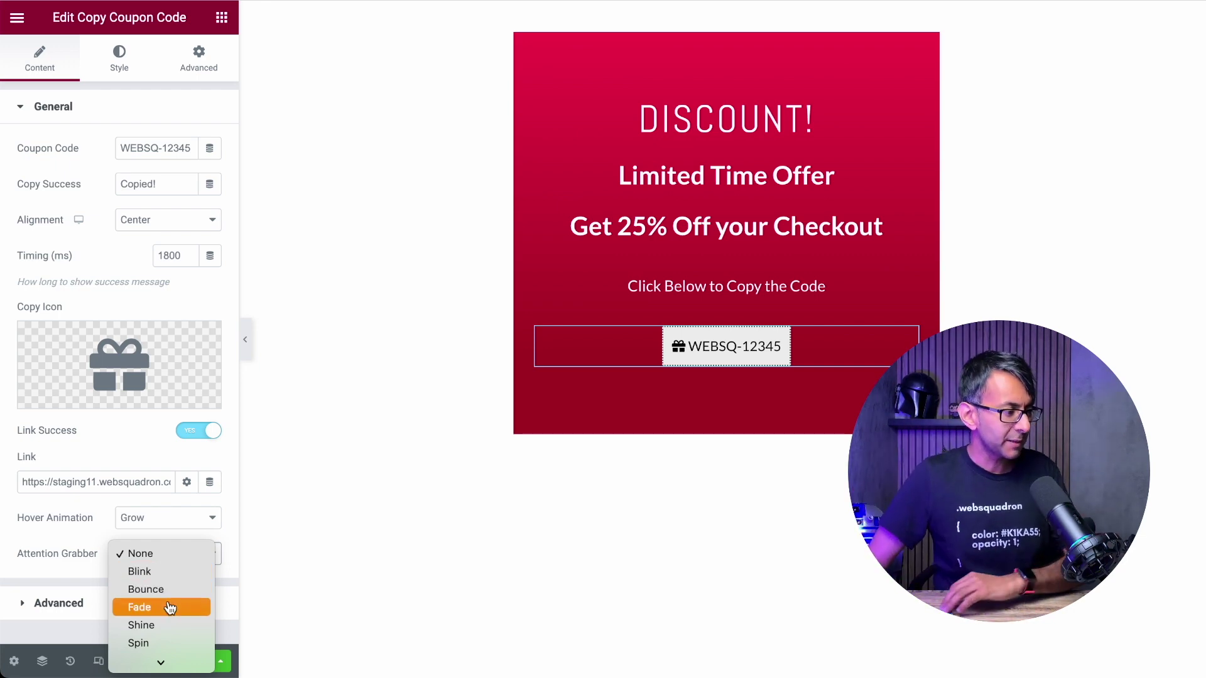
pyautogui.click(161, 643)
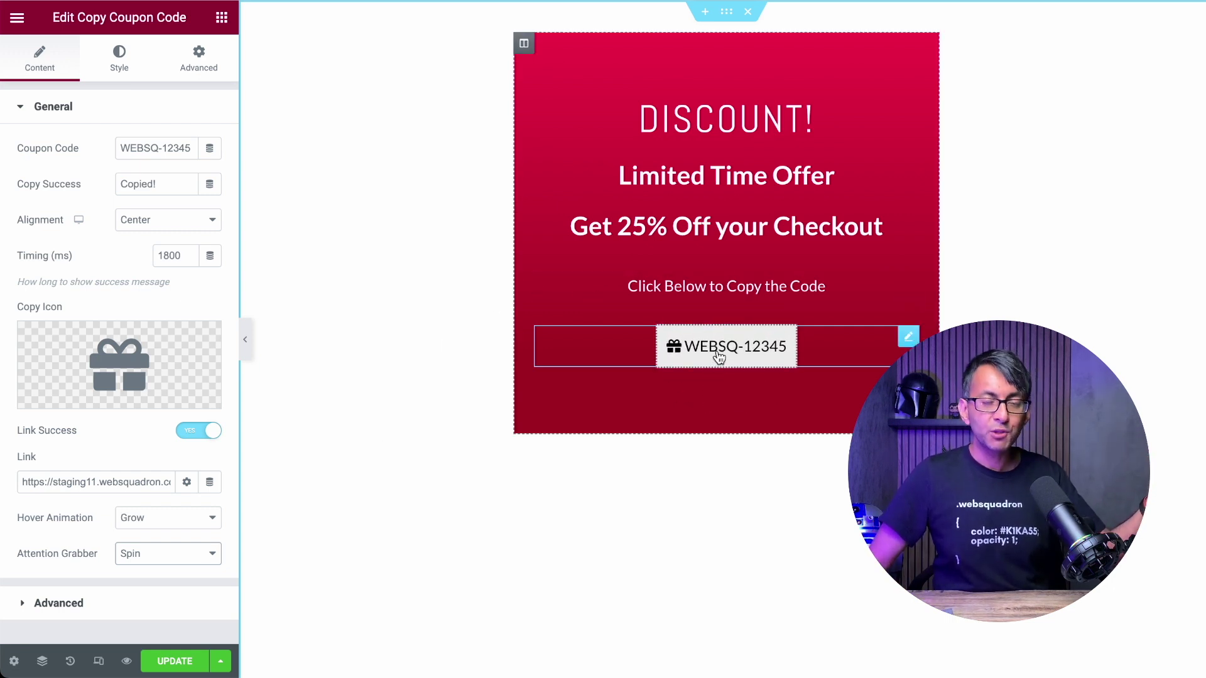
pyautogui.click(180, 561)
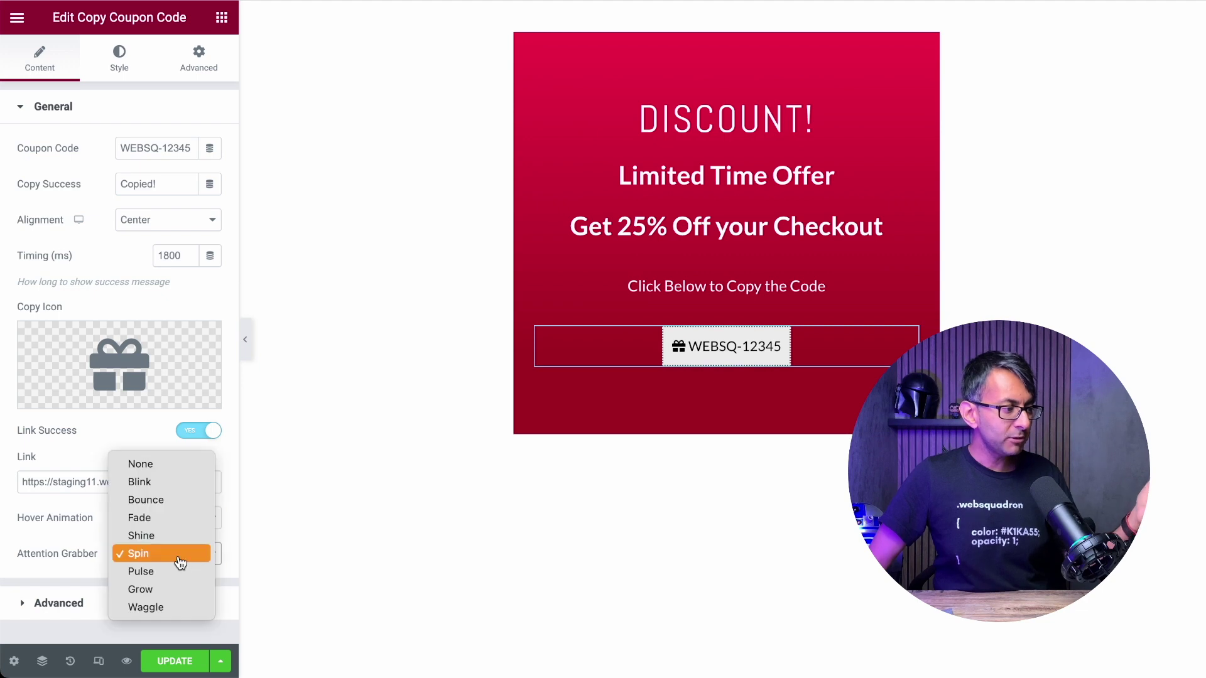
pyautogui.click(167, 467)
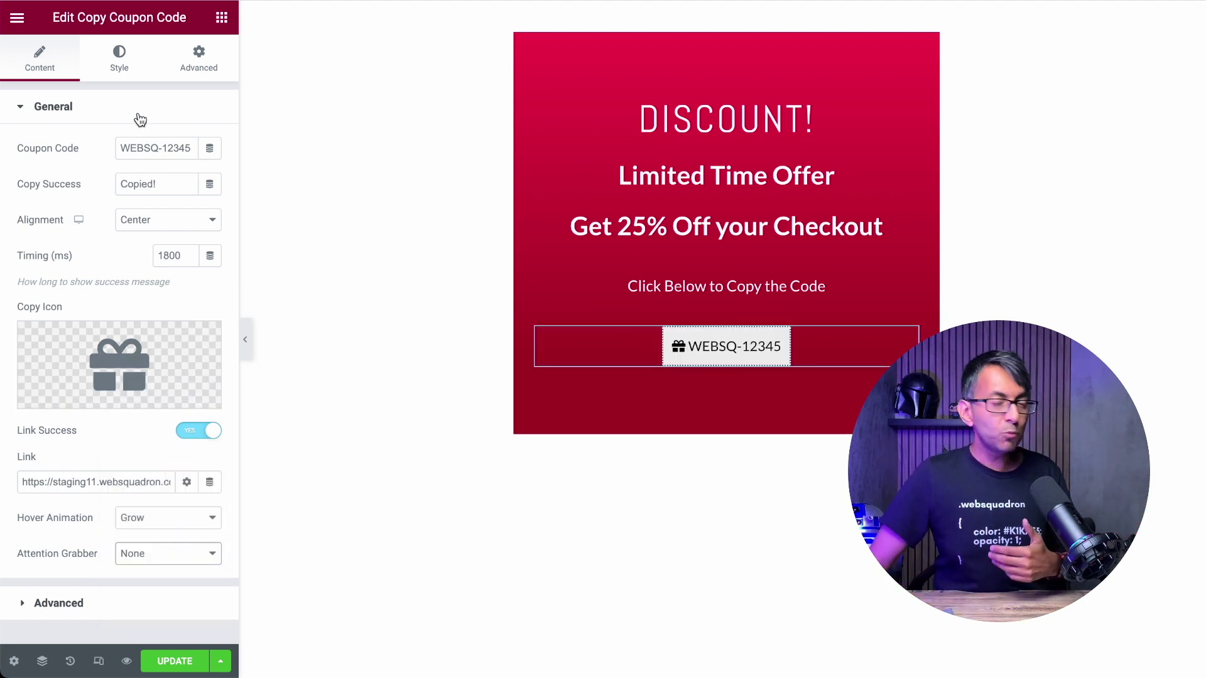
pyautogui.click(115, 70)
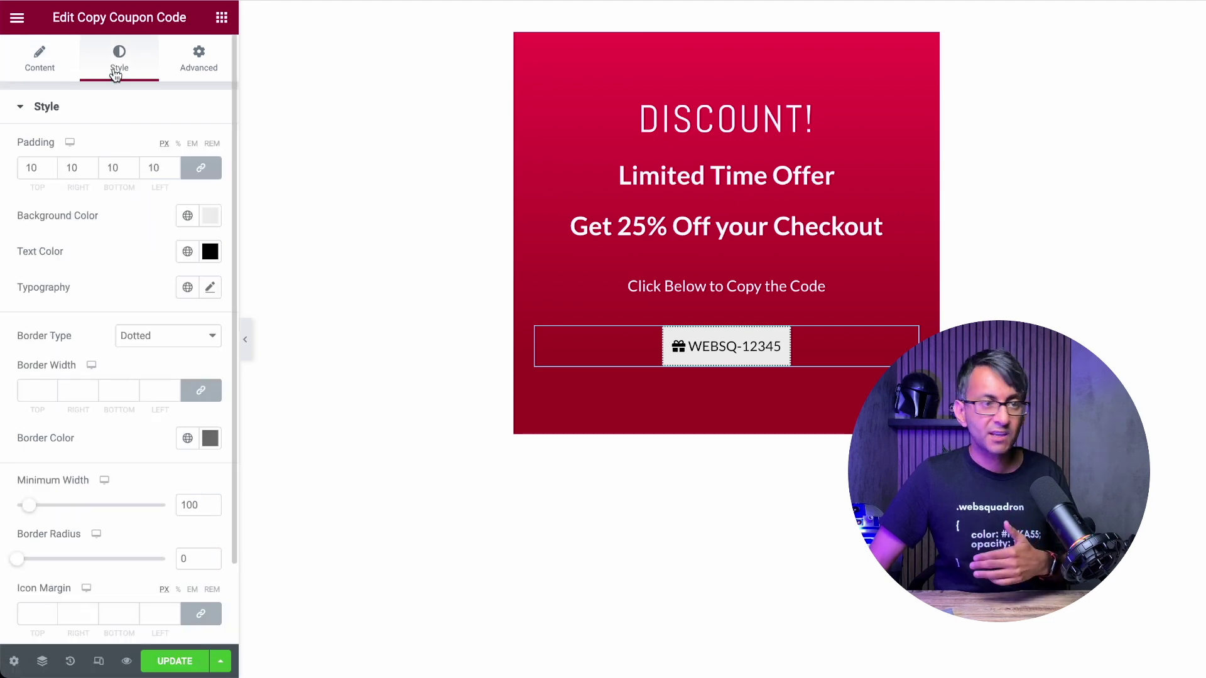
# - Keep the Dotted border type and set the border width on all sides
pyautogui.click(163, 344)
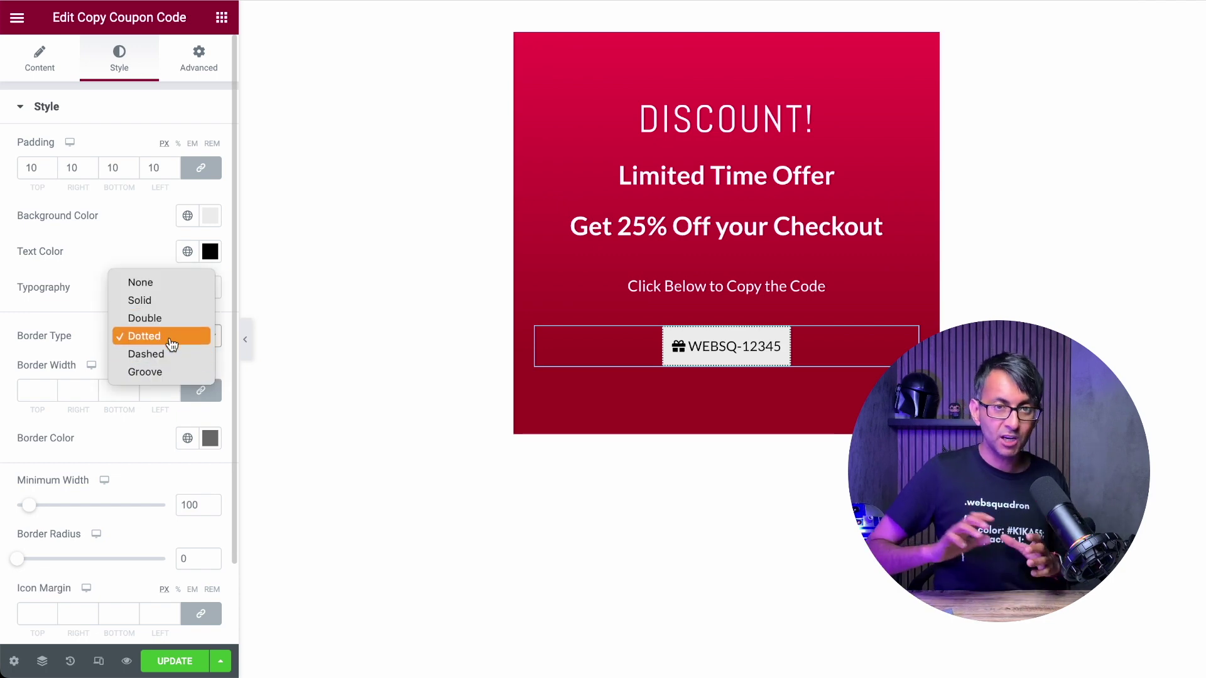
pyautogui.click(171, 343)
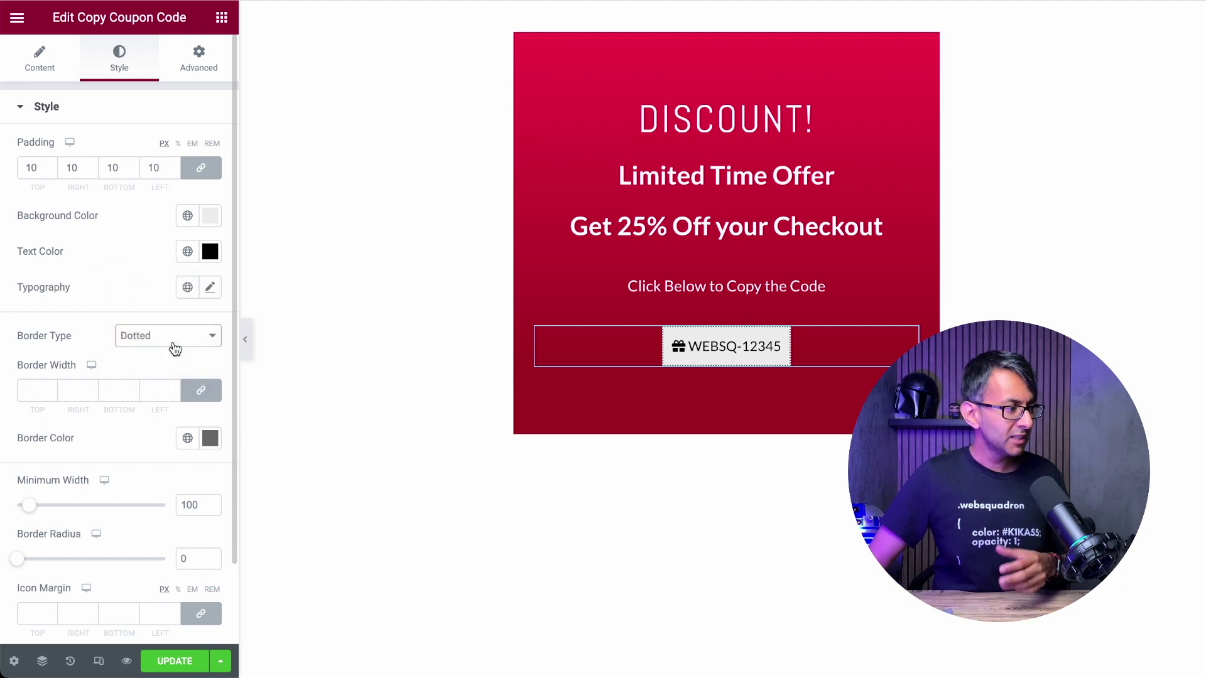
pyautogui.click(38, 397)
pyautogui.write('3')
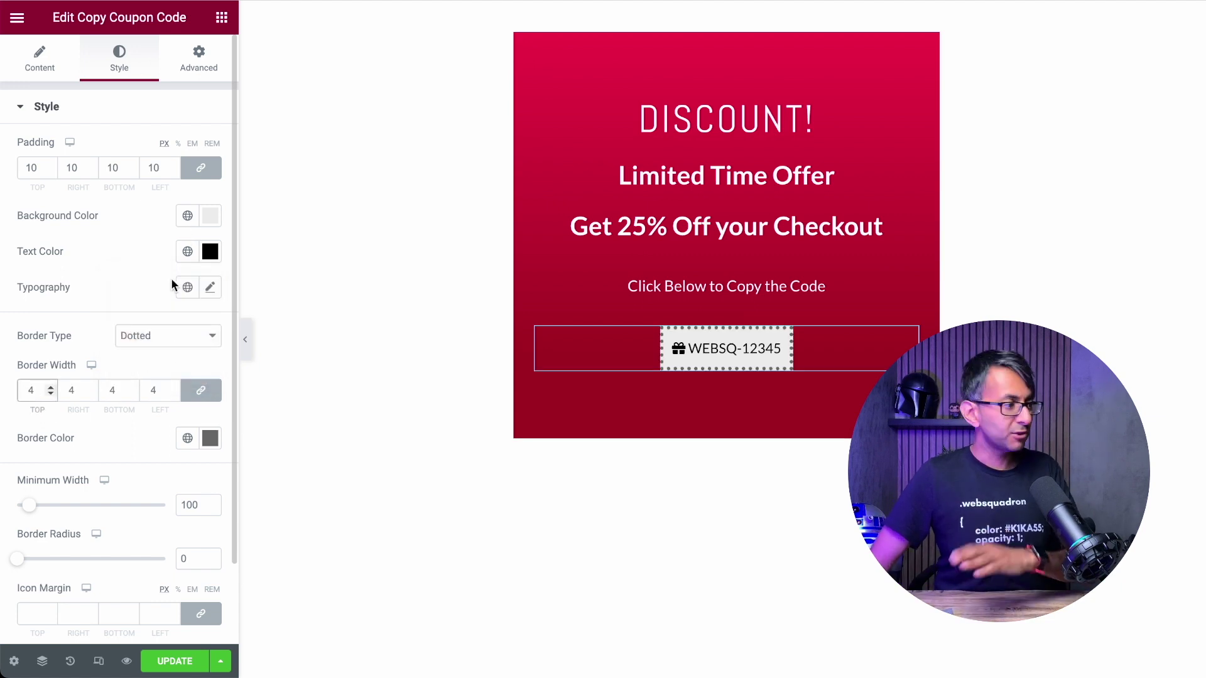
# - Make the coupon text white (Accent) and the button background fully transparent
pyautogui.click(187, 251)
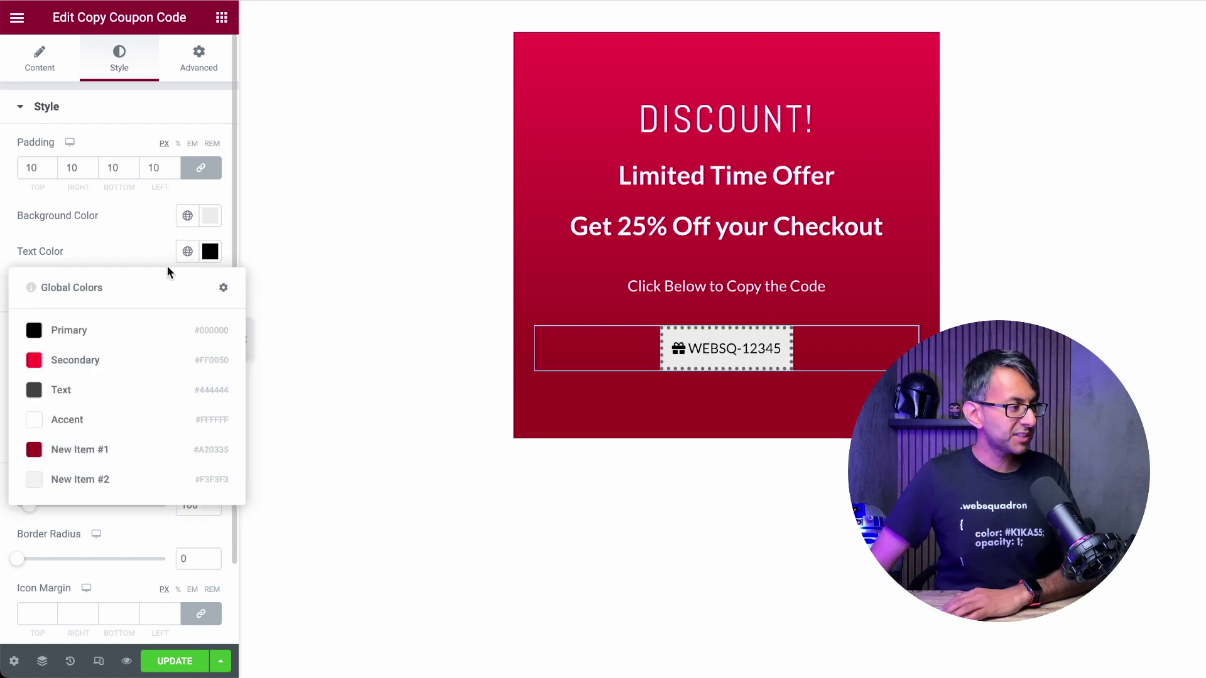
pyautogui.click(89, 422)
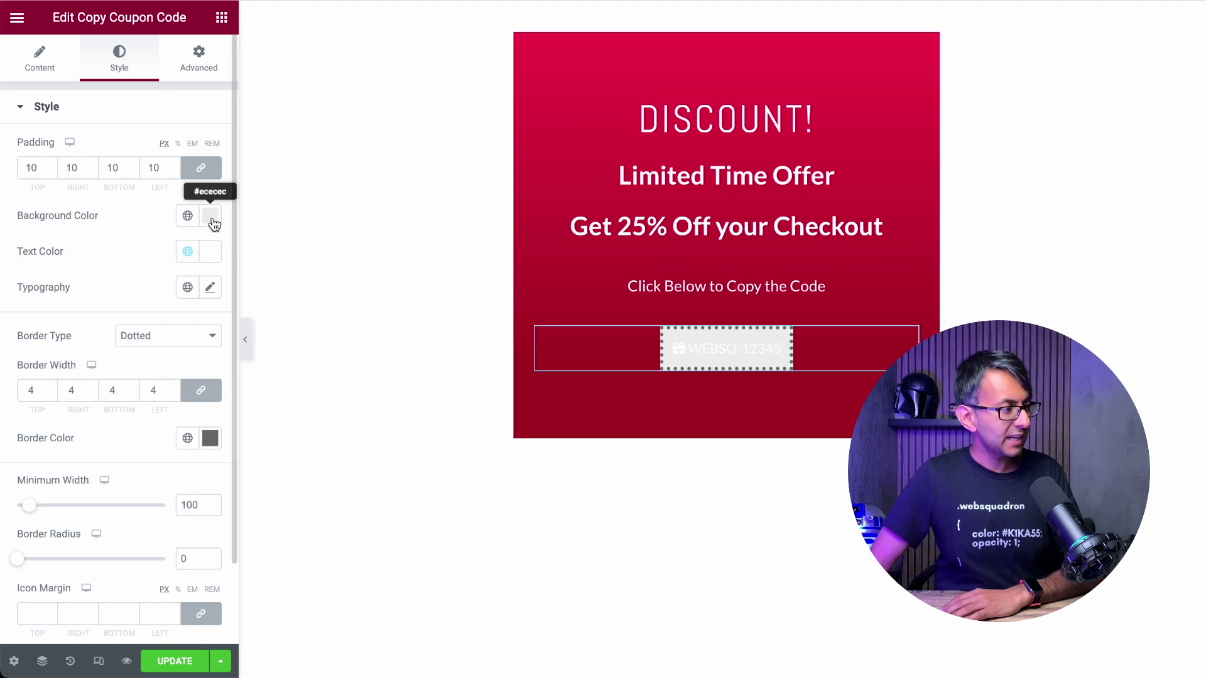
pyautogui.click(211, 216)
pyautogui.moveTo(312, 452); pyautogui.dragTo(110, 455)
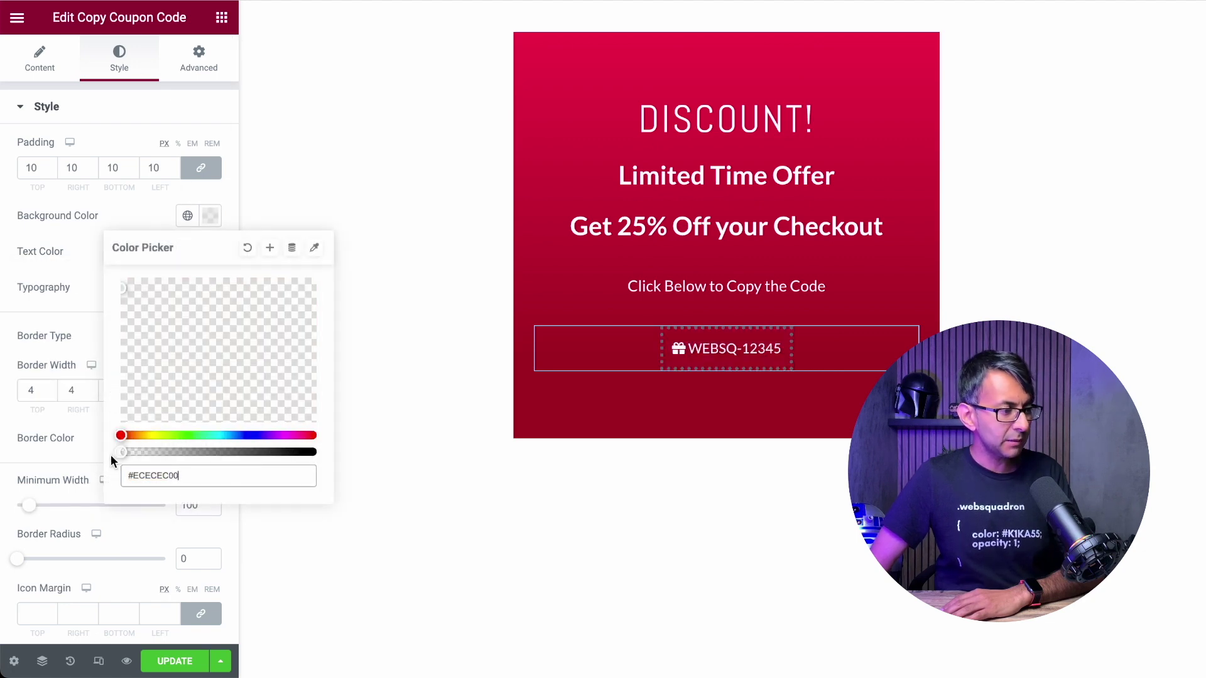
pyautogui.click(75, 250)
# - Set the dotted border colour to white using the Accent global colour
pyautogui.click(182, 448)
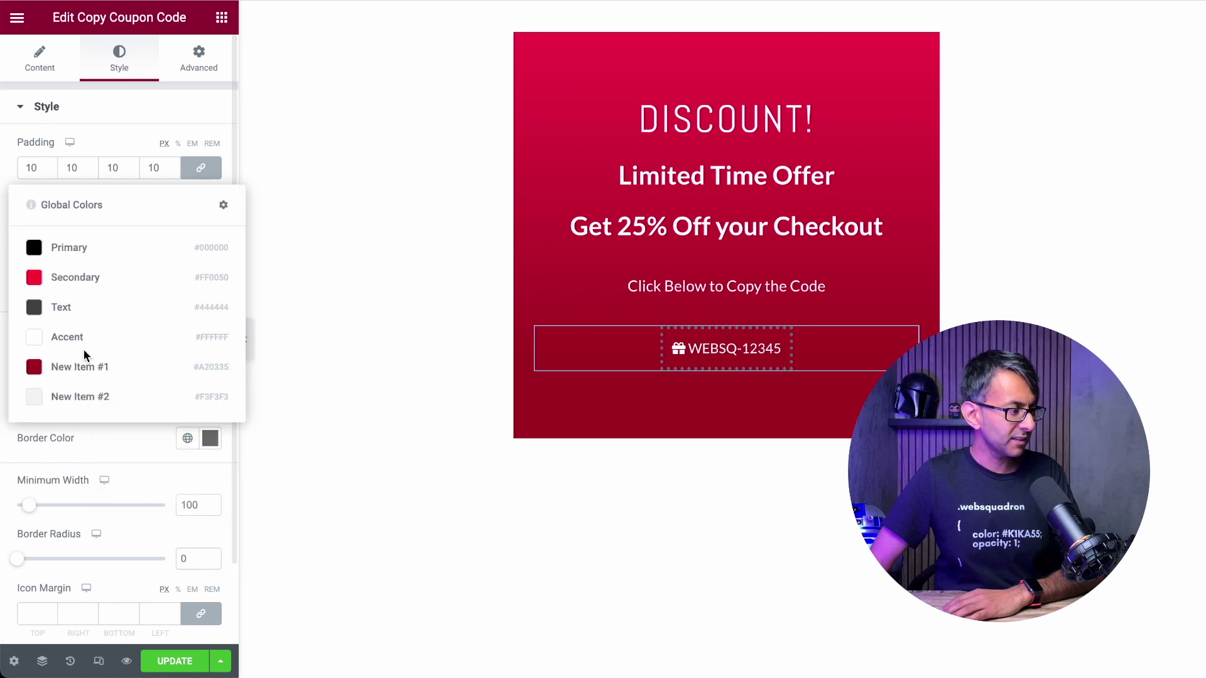
pyautogui.click(88, 344)
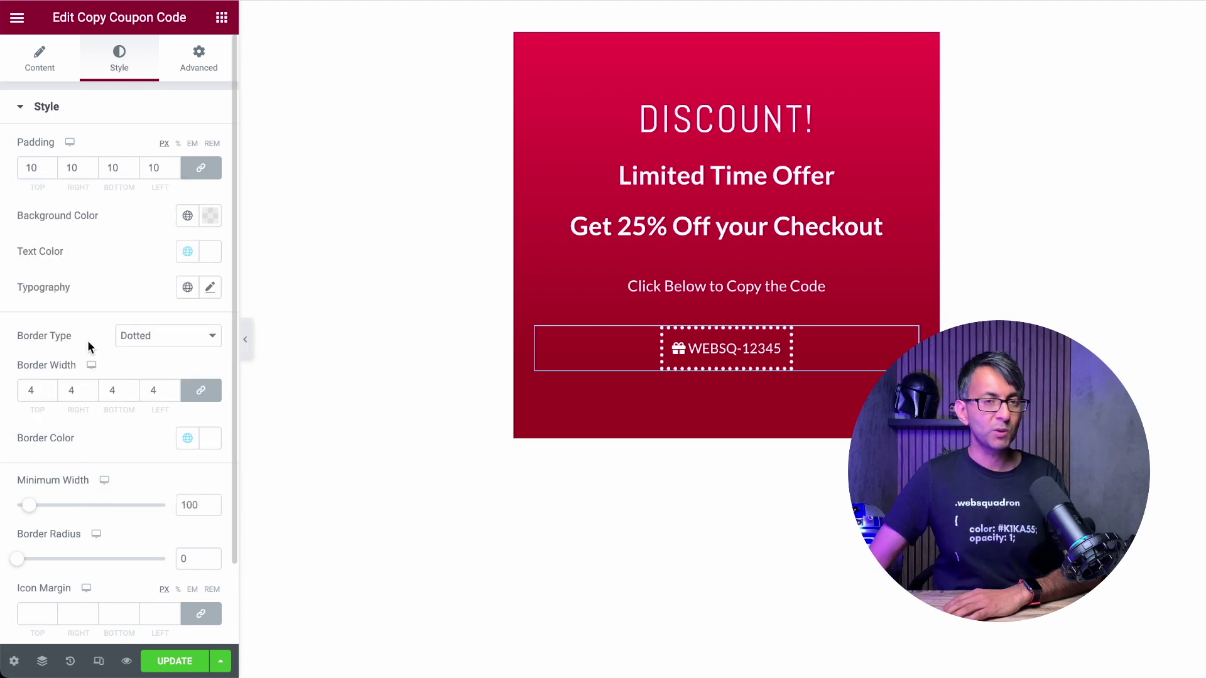
pyautogui.scroll(-5, 88, 340)
pyautogui.click(88, 340)
pyautogui.click(112, 328)
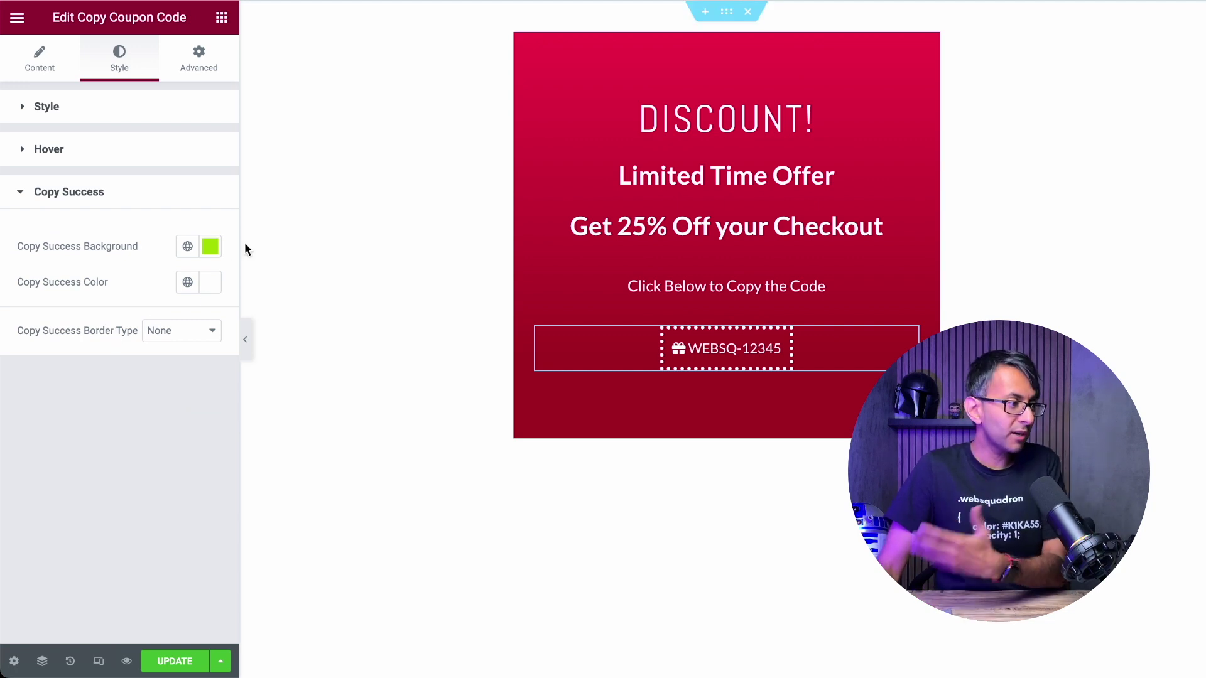
# - Set the Copy Success background to Primary black, then preview and test copying WEBSQ-12345
pyautogui.click(187, 246)
pyautogui.click(67, 326)
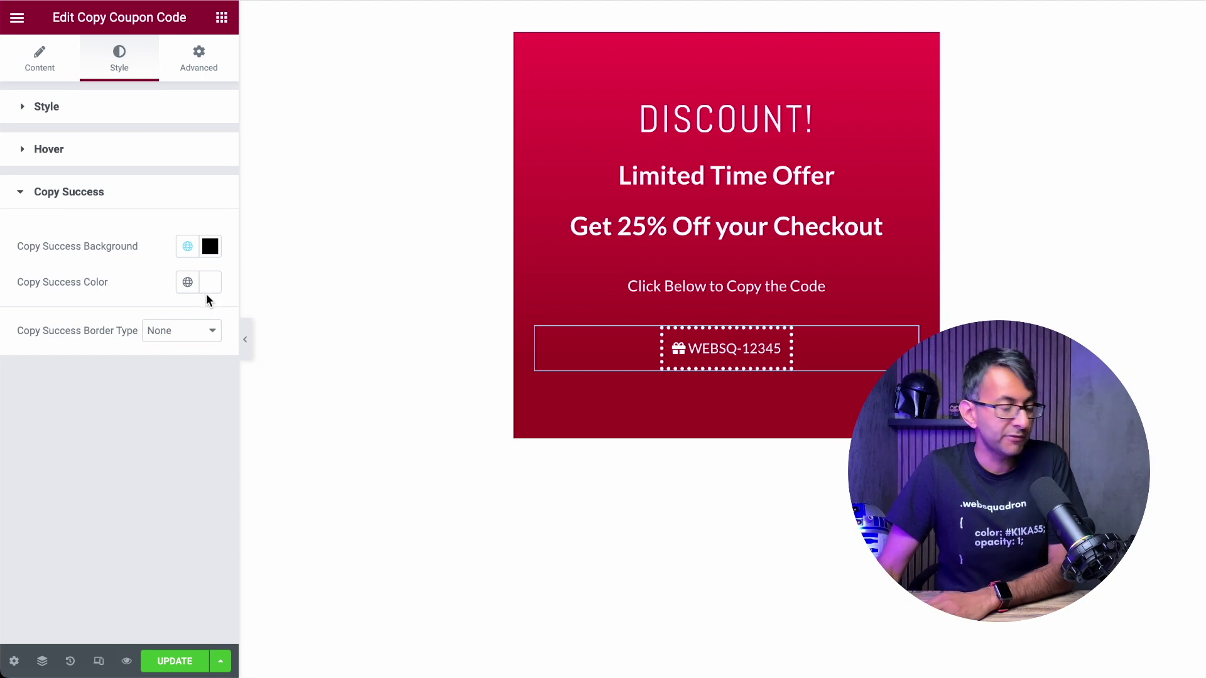
pyautogui.click(126, 660)
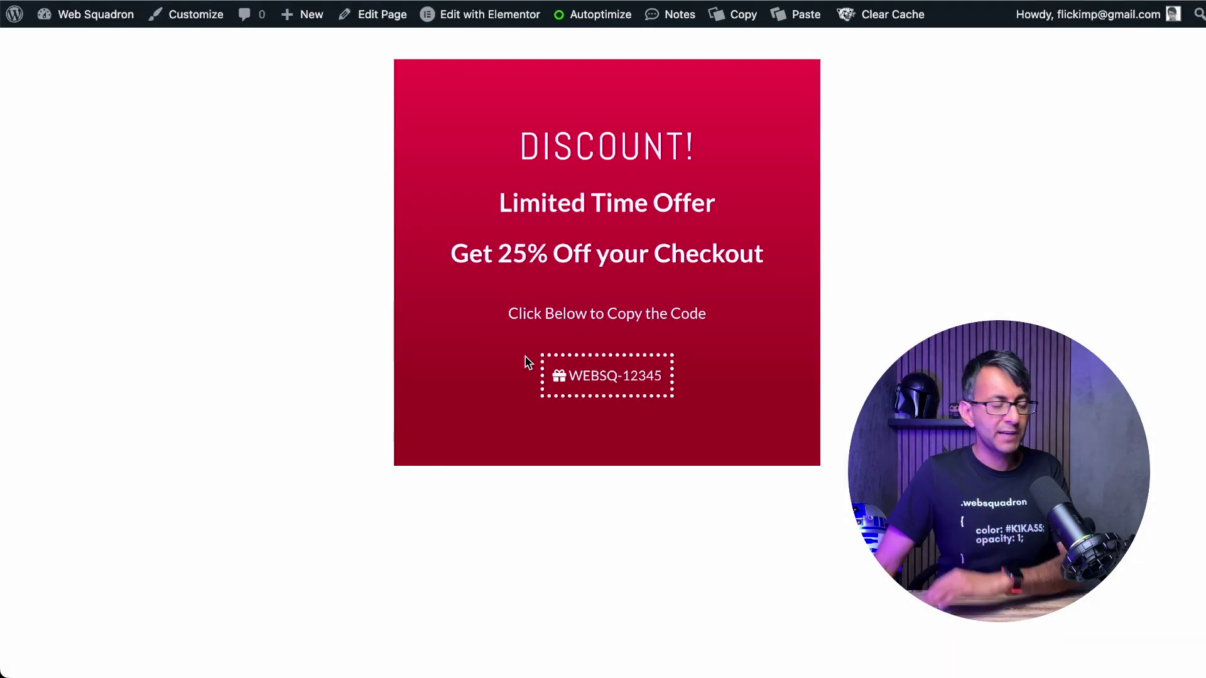
pyautogui.click(576, 390)
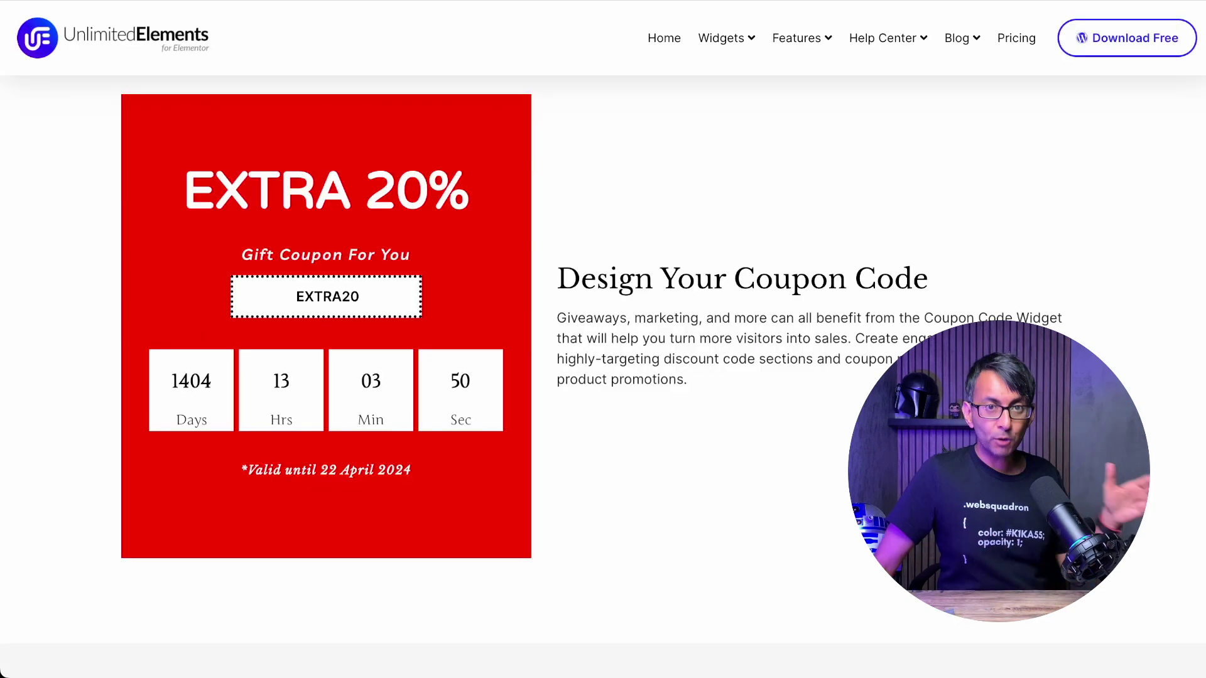
pyautogui.scroll(-6, 603, 339)
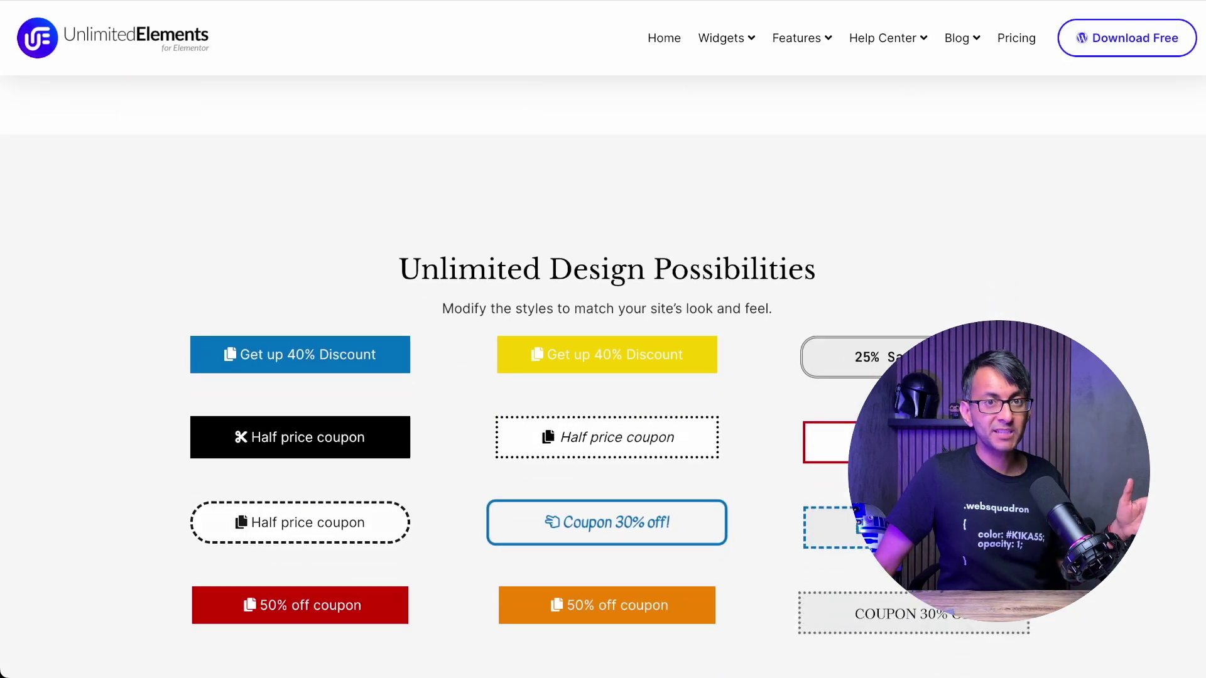
# - Scroll to the blue demo section and copy the MegaSale2025 coupon code
pyautogui.scroll(-15, 603, 339)
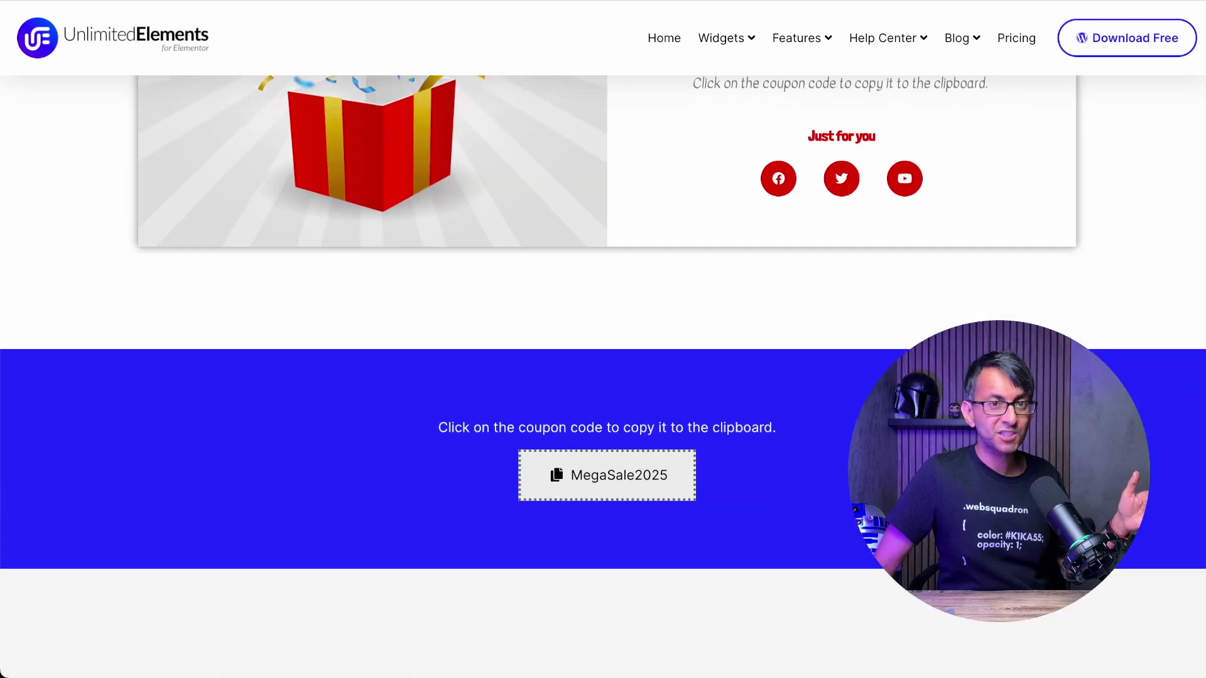
pyautogui.scroll(-4, 602, 376)
pyautogui.click(605, 254)
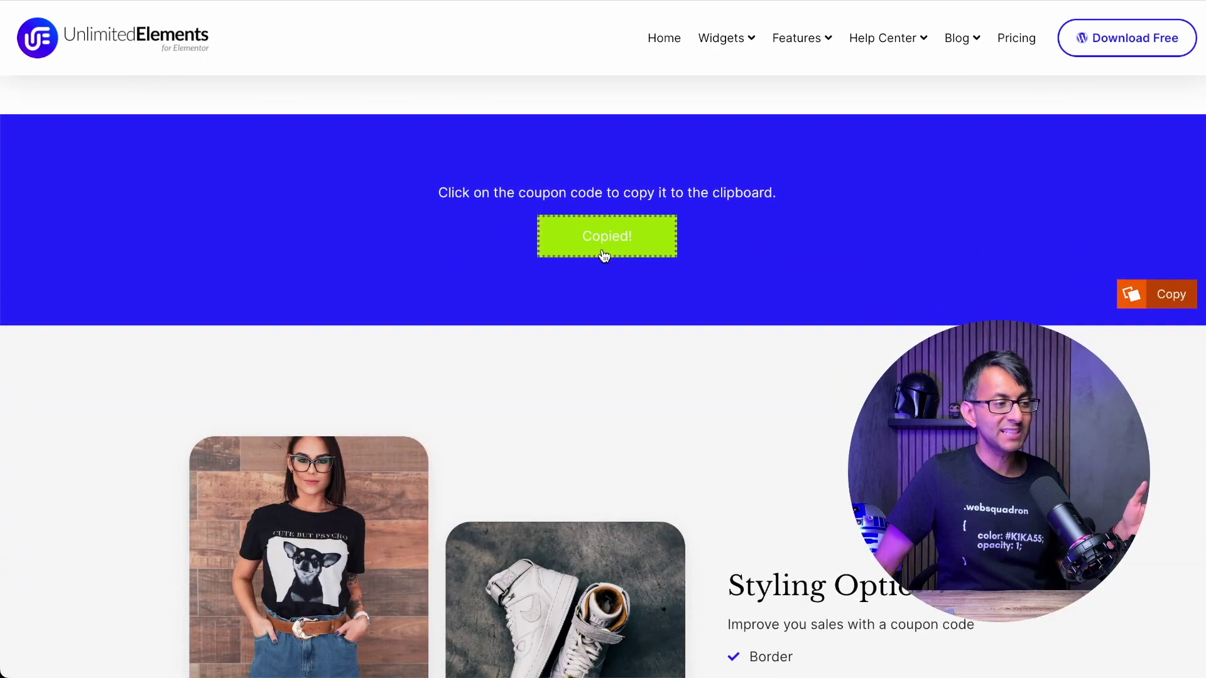